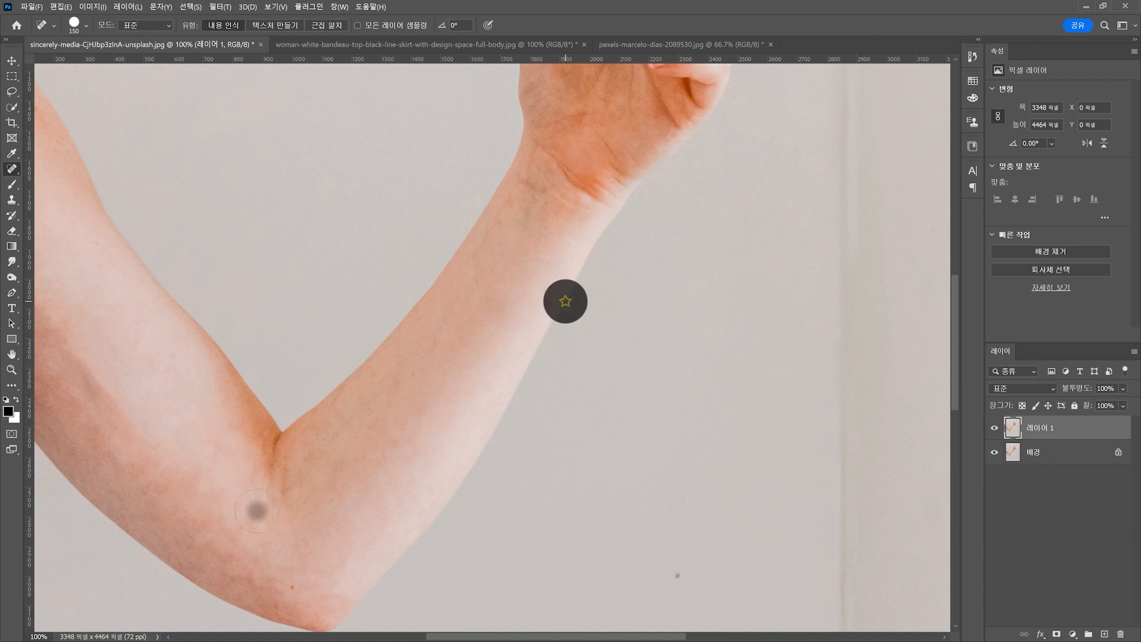
Compare the arm with and without its tattoos by hiding and reshowing the retouched layer
left_click(259, 491)
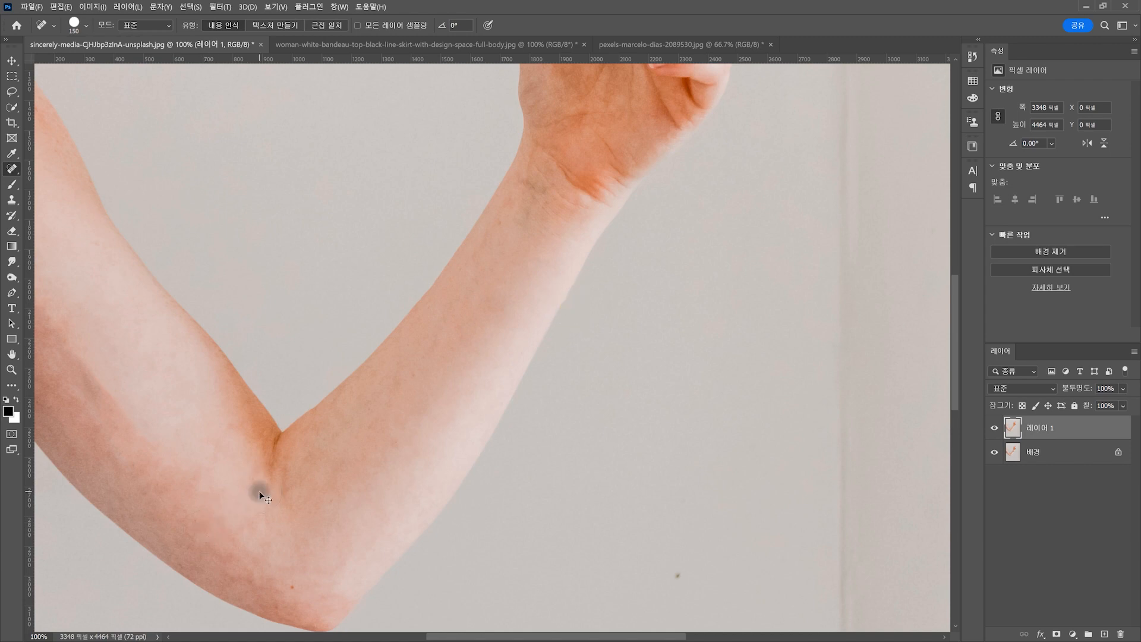
key("ctrl+minus")
key("ctrl+minus")
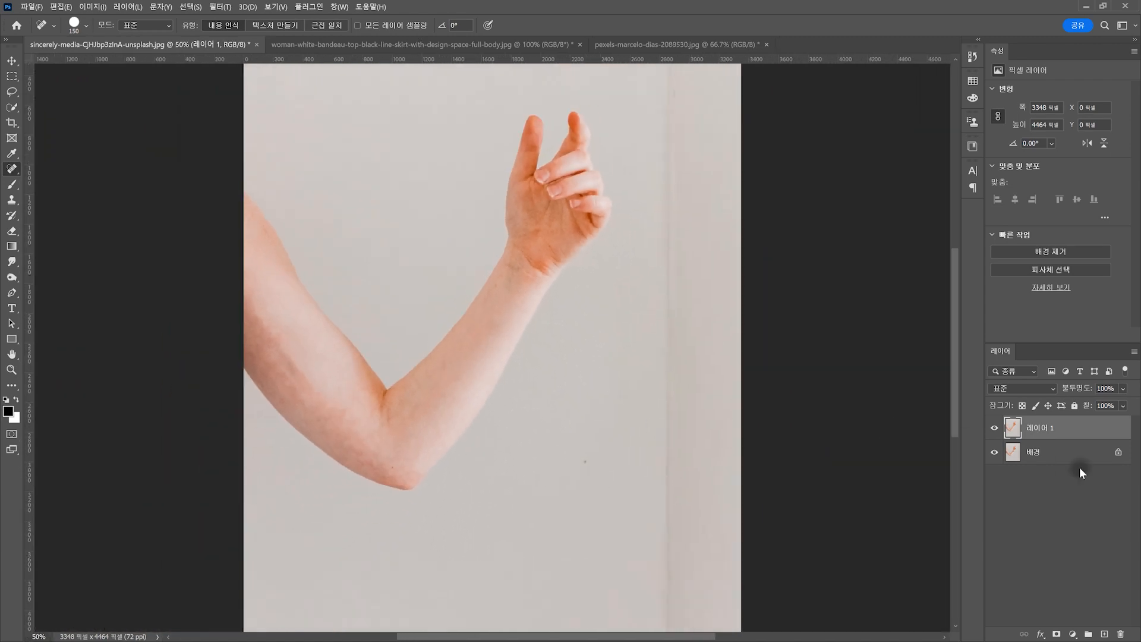
left_click(998, 430)
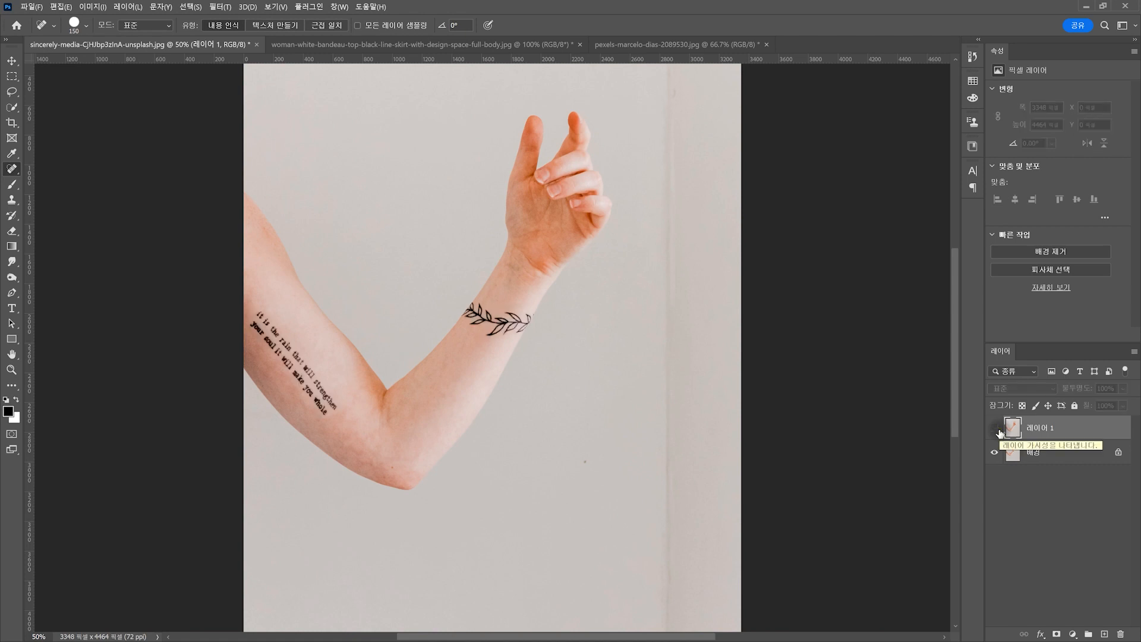
left_click(995, 428)
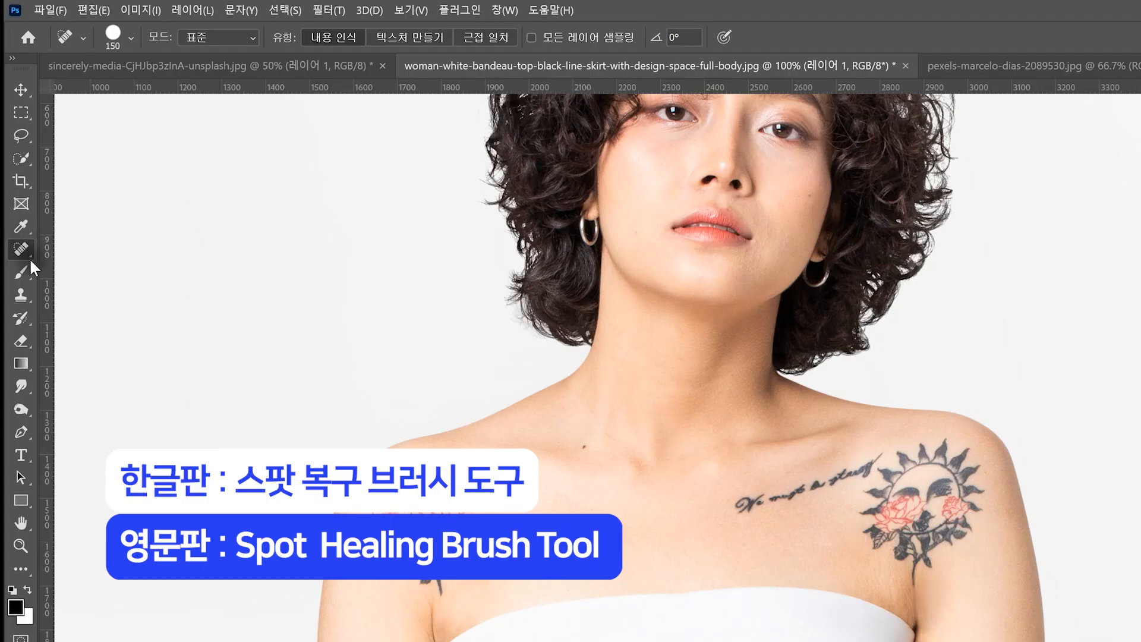
Remove the script lettering tattoo below the collarbone with the Spot Healing Brush at size 70
right_click(12, 169)
left_click(114, 252)
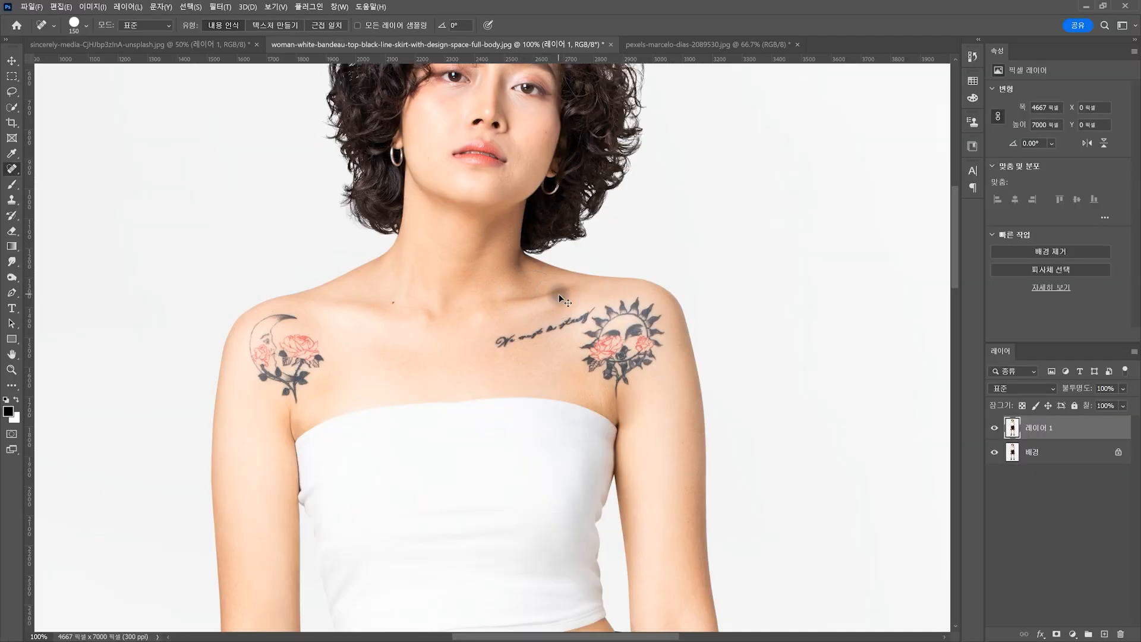
scroll(558, 295, "up", 1)
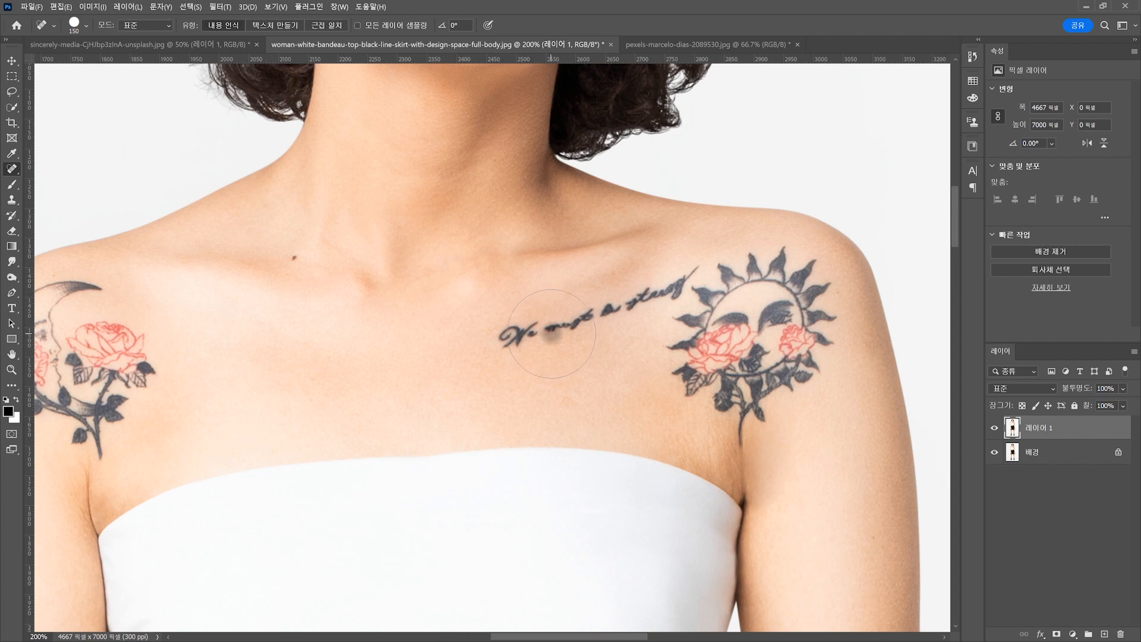
key("bracketleft")
key("bracketleft")
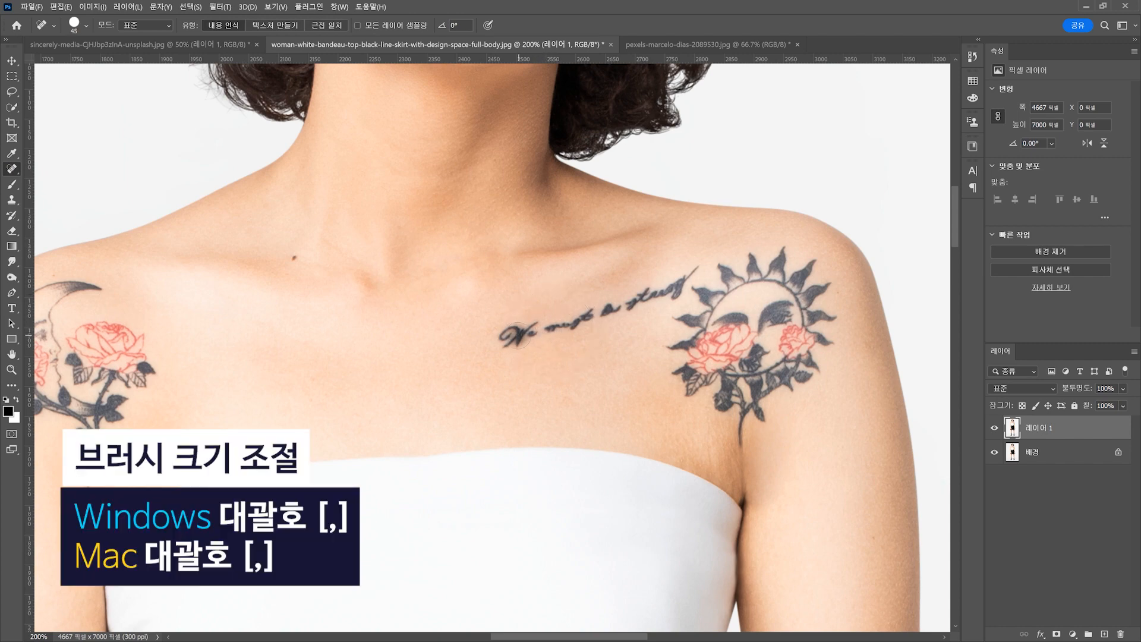
key("bracketright")
left_click_drag(511, 339, 684, 274)
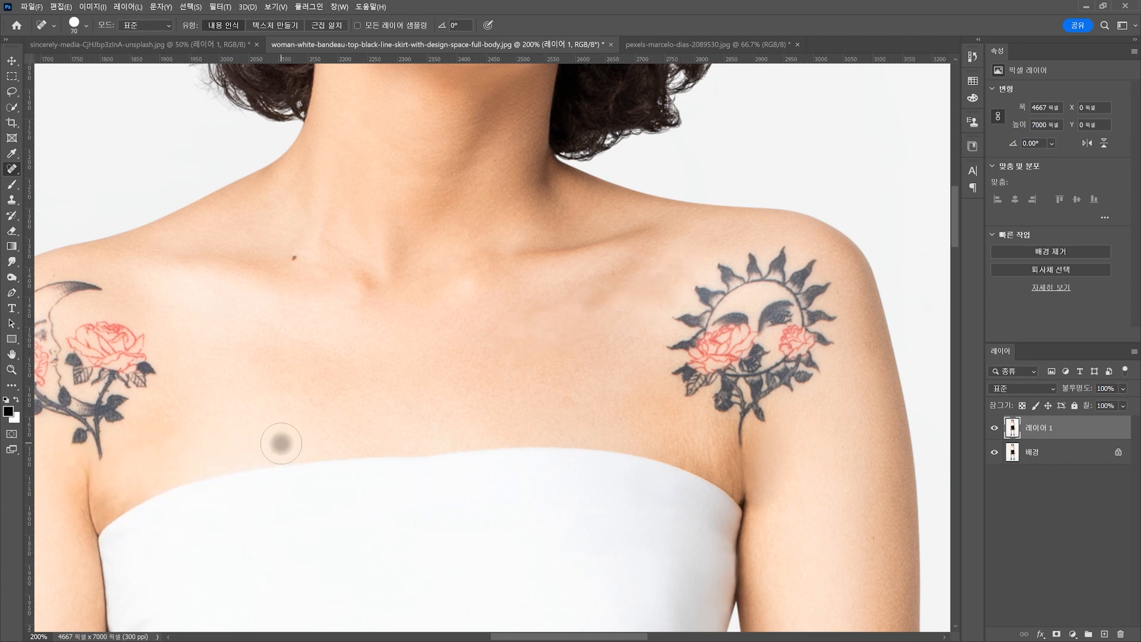
Try to remove the sun-and-roses shoulder tattoo with Spot Healing Brush strokes over its leaves, roses and rays
left_click_drag(716, 372, 633, 389)
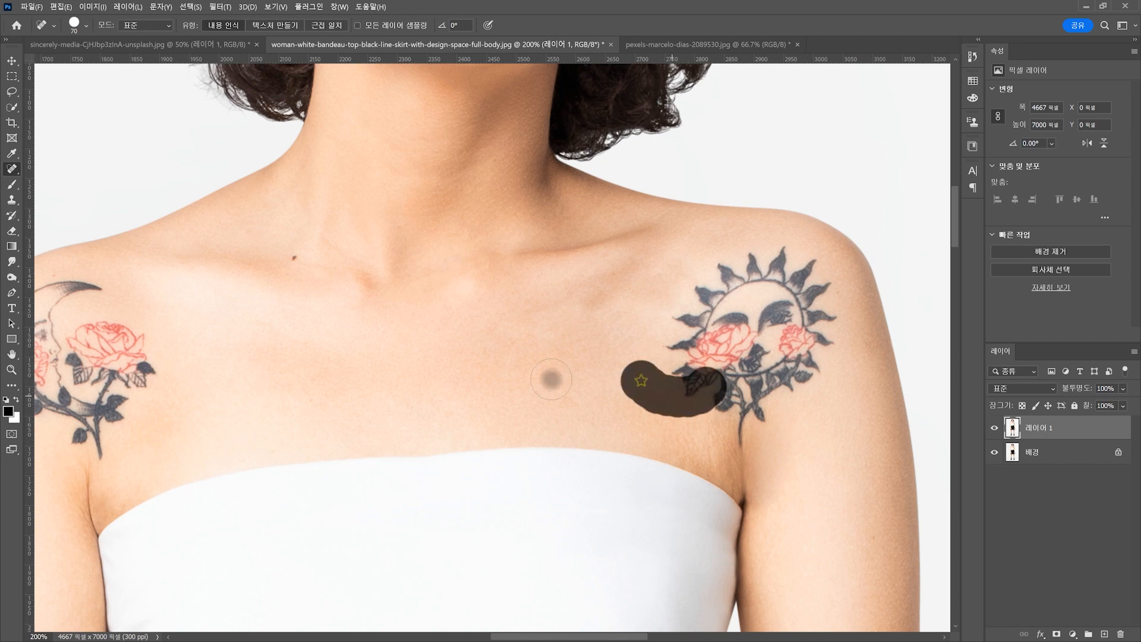
left_click(701, 386)
left_click(701, 380)
left_click(711, 354)
left_click(715, 383)
left_click(716, 395)
left_click(692, 371)
left_click_drag(699, 342, 734, 297)
left_click(667, 450)
Undo the last healing strokes on the sun-and-roses tattoo
key("ctrl+z")
key("ctrl+z")
key("ctrl+z")
key("ctrl+z")
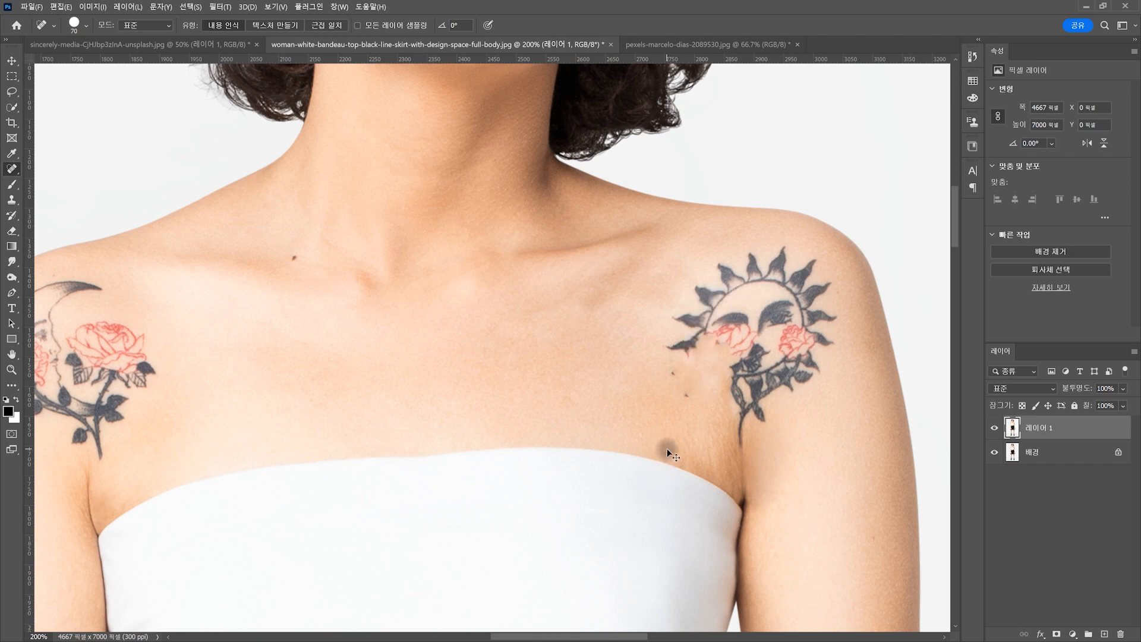
key("ctrl+z")
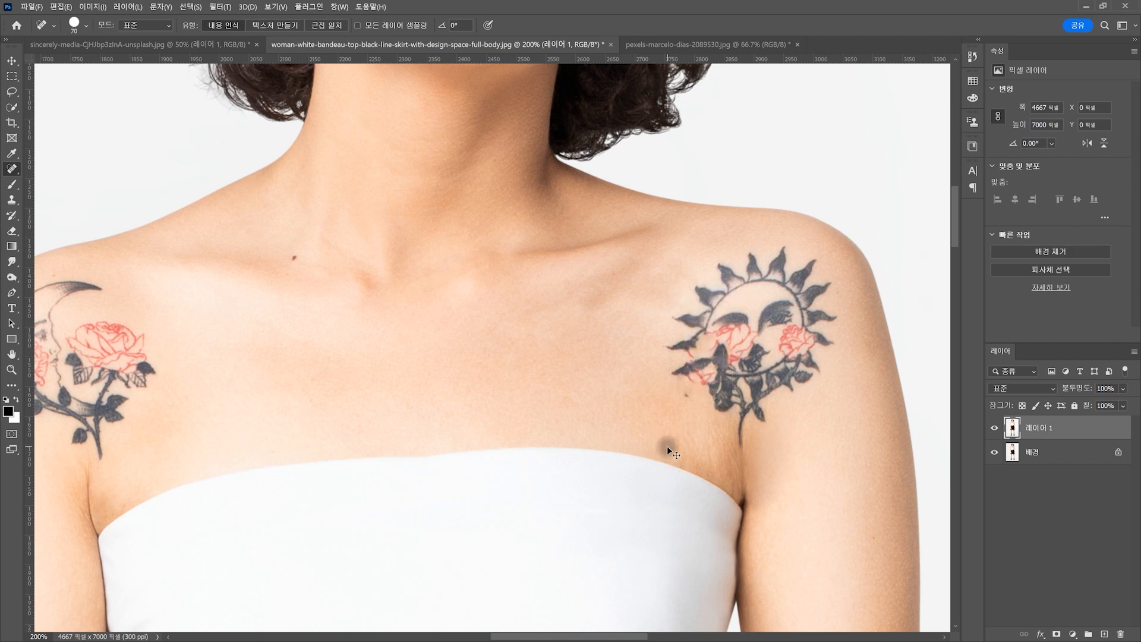
Select the whole sun-and-roses shoulder tattoo with a freehand Lasso outline
left_click_drag(692, 411, 650, 407)
key("ctrl+minus")
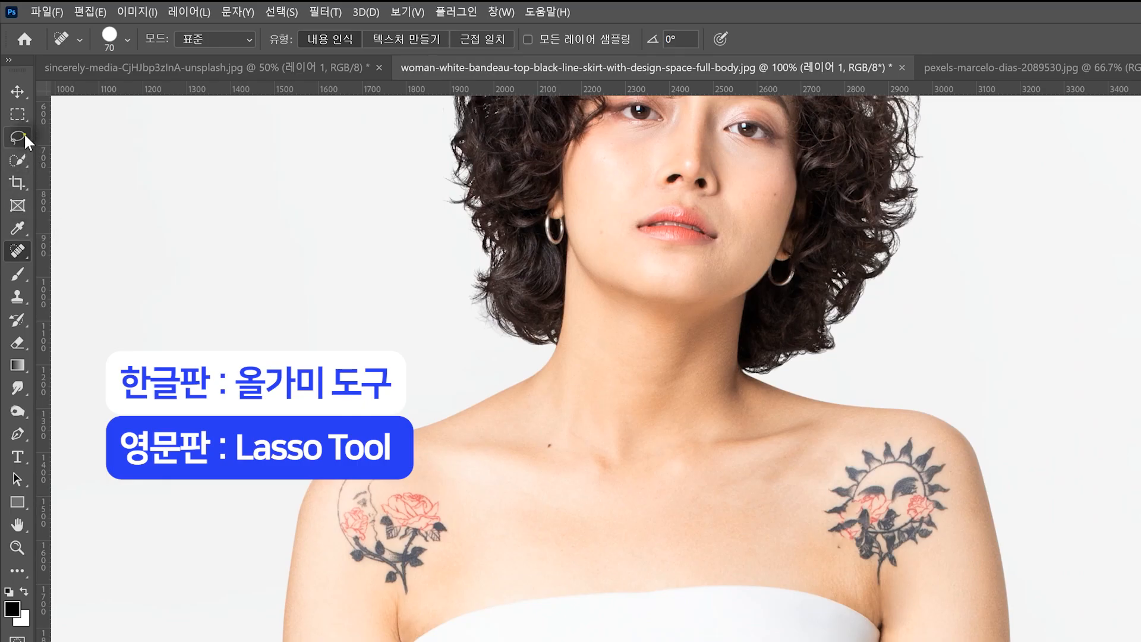
left_click(25, 136)
left_click(70, 134)
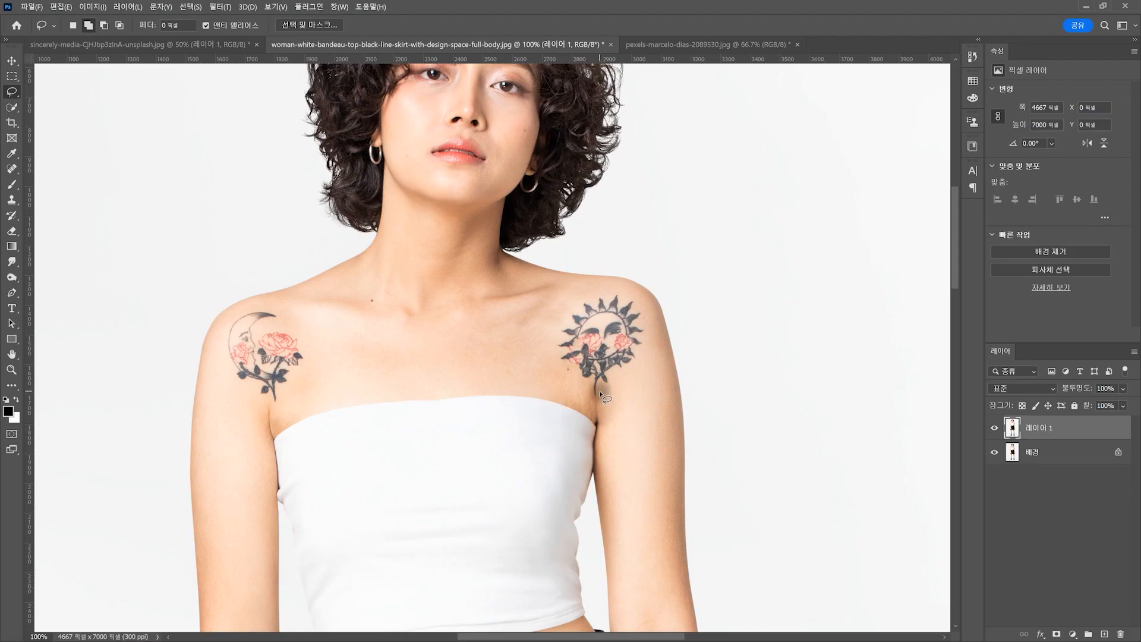
mouse_move(602, 390)
left_mouse_down()
mouse_move(634, 368)
mouse_move(642, 301)
mouse_move(591, 287)
mouse_move(553, 336)
mouse_move(558, 368)
mouse_move(602, 390)
left_mouse_up()
Fill the selected tattoo area with Content-Aware at 100% opacity in normal mode
right_click(596, 344)
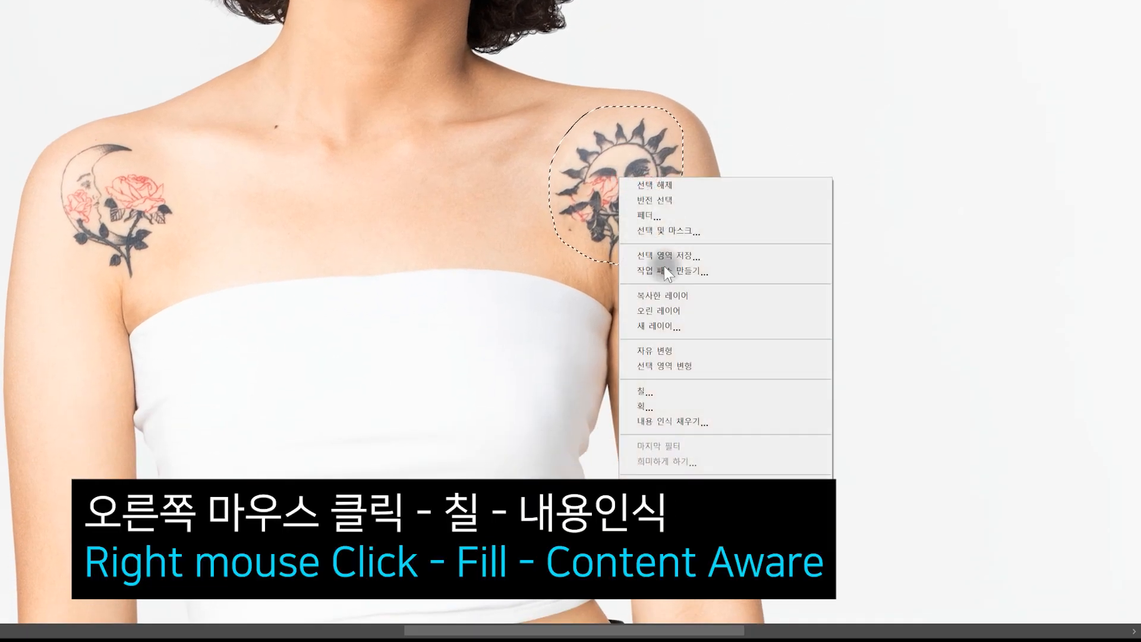
left_click(653, 393)
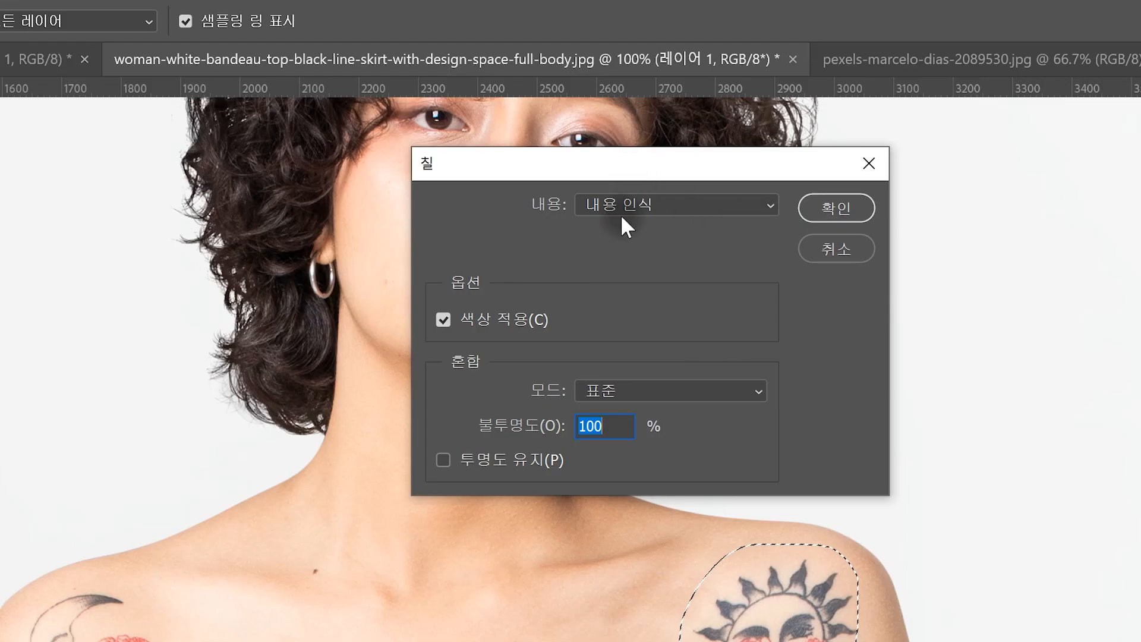
left_click(621, 208)
left_click(620, 300)
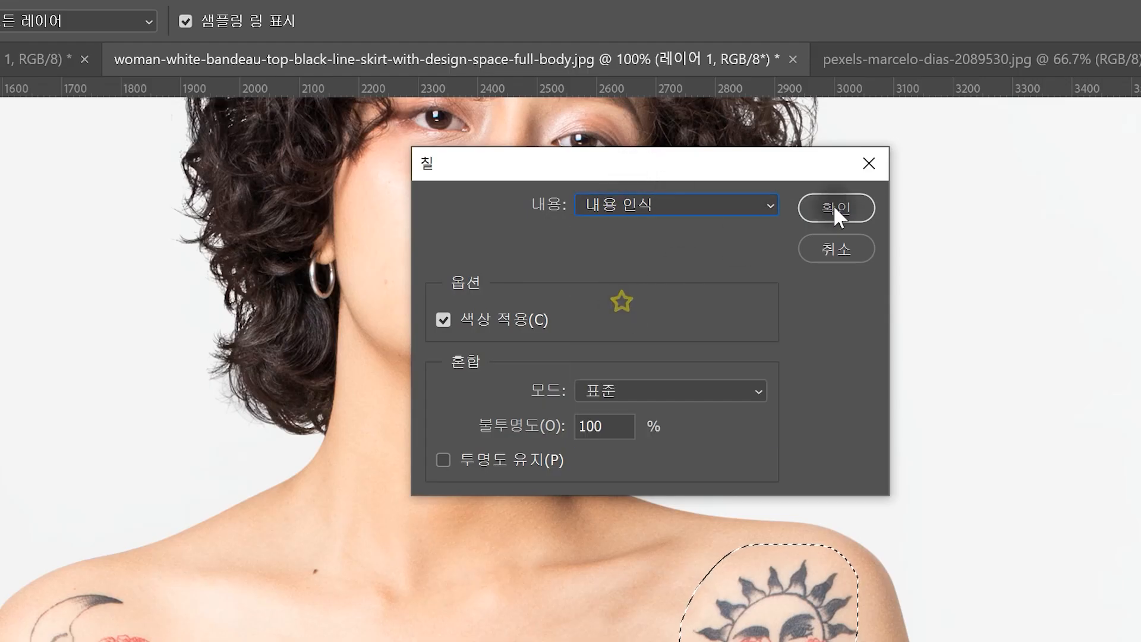
left_click(836, 208)
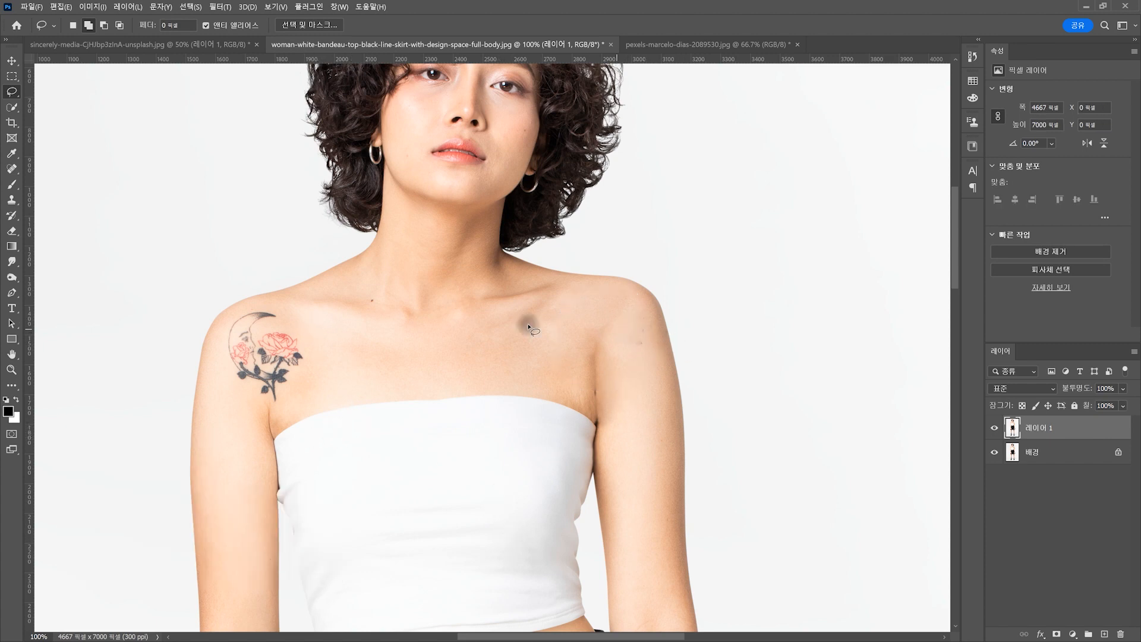
Remove the moon-and-roses tattoo on the other shoulder with a Lasso selection and Content-Aware fill, and clear the selection
left_click_drag(12, 169, 59, 168)
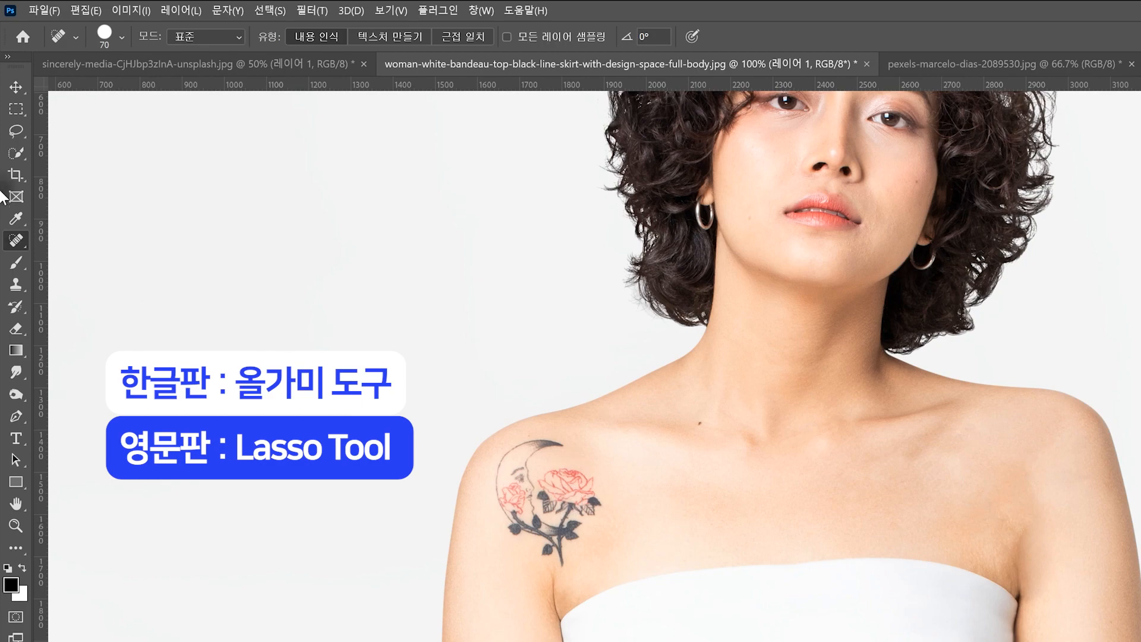
left_click(18, 131)
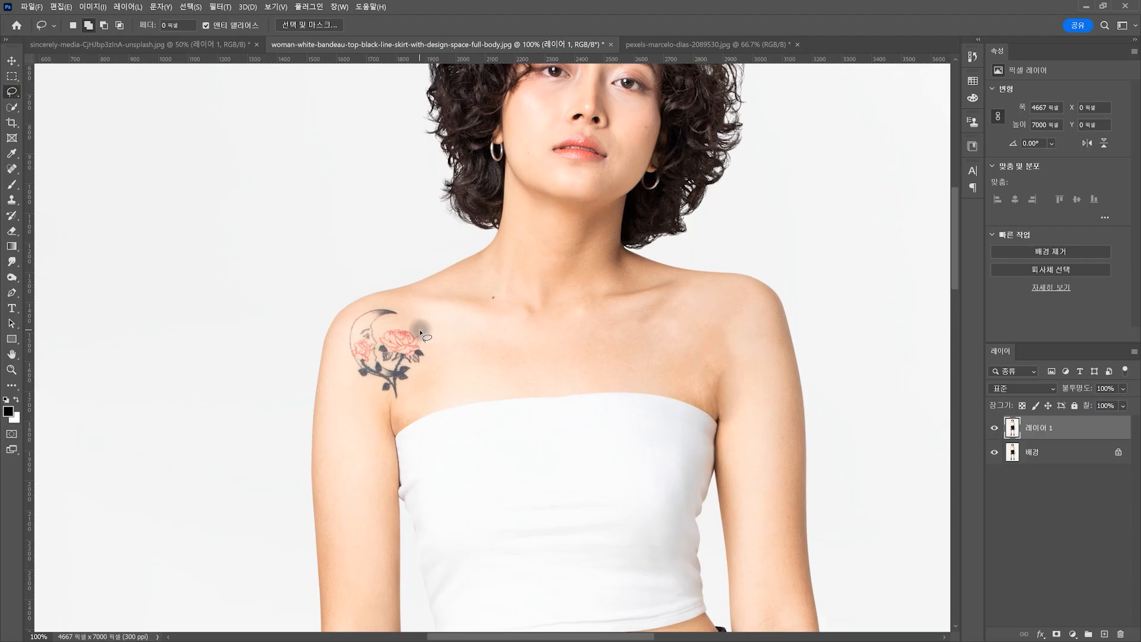
mouse_move(407, 321)
left_mouse_down()
mouse_move(396, 304)
mouse_move(370, 302)
mouse_move(346, 330)
mouse_move(351, 376)
mouse_move(376, 399)
mouse_move(405, 397)
mouse_move(415, 325)
mouse_move(405, 322)
left_mouse_up()
right_click(395, 344)
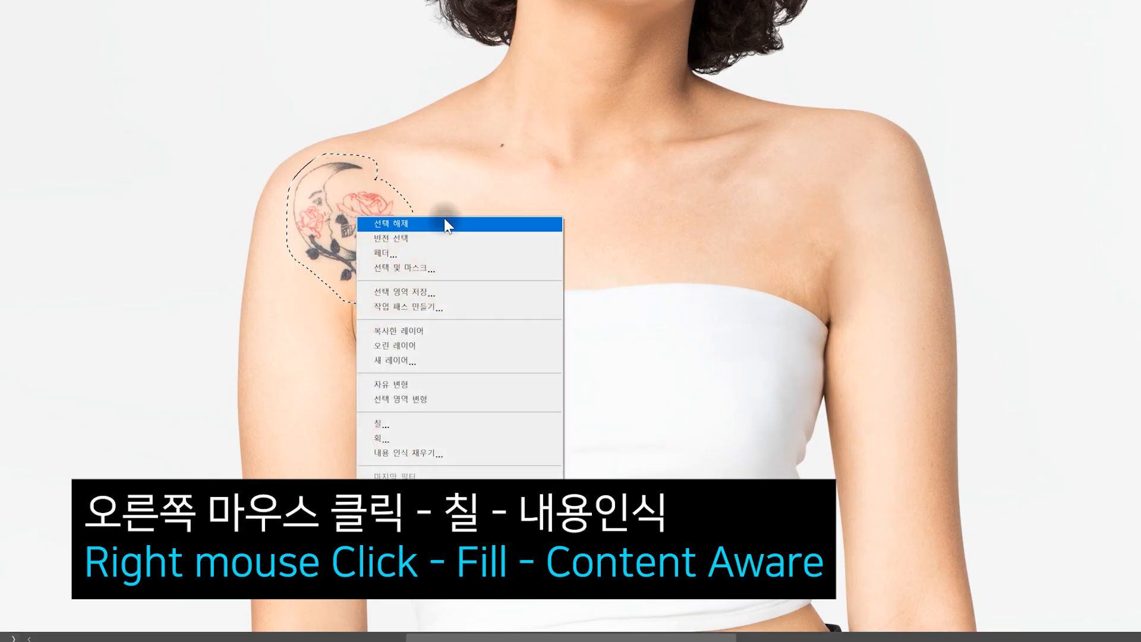
left_click(429, 424)
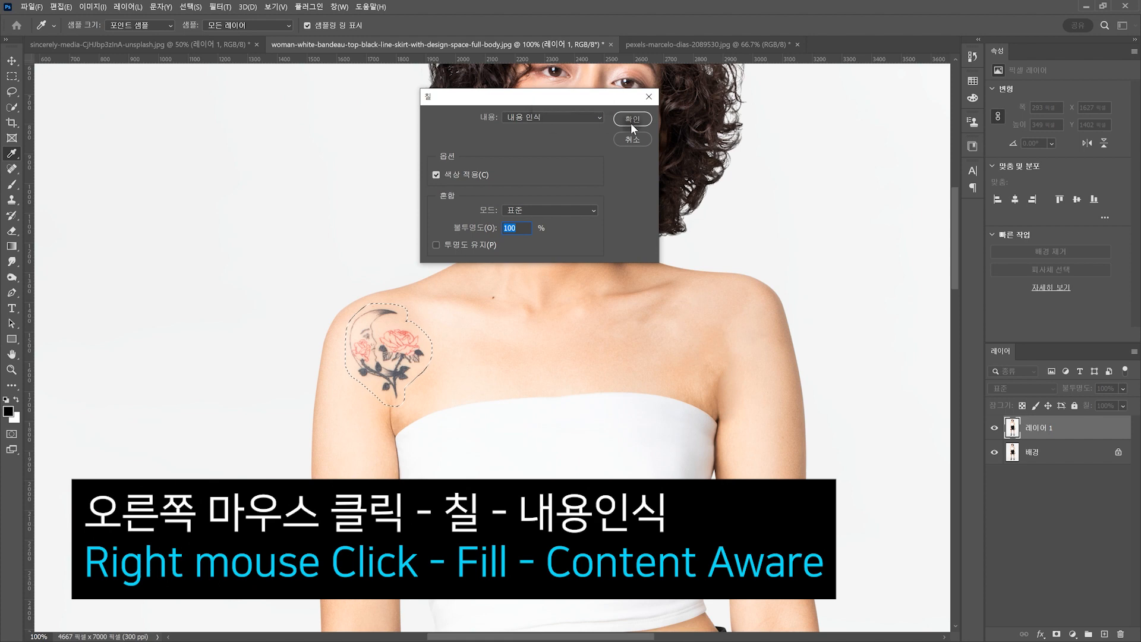
left_click(632, 121)
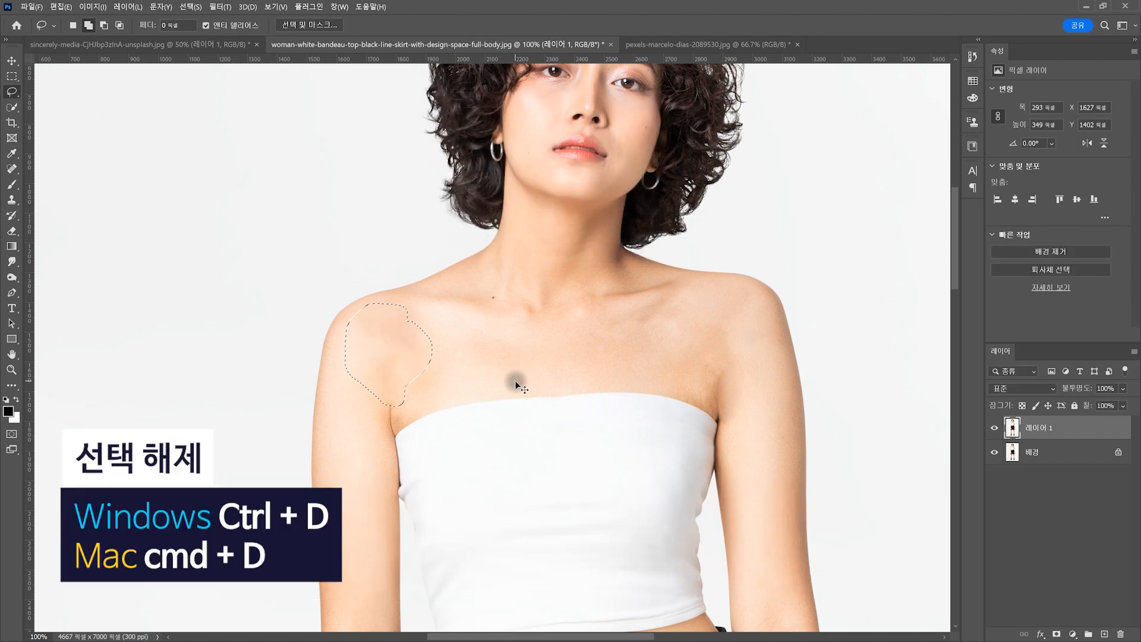
key("ctrl+d")
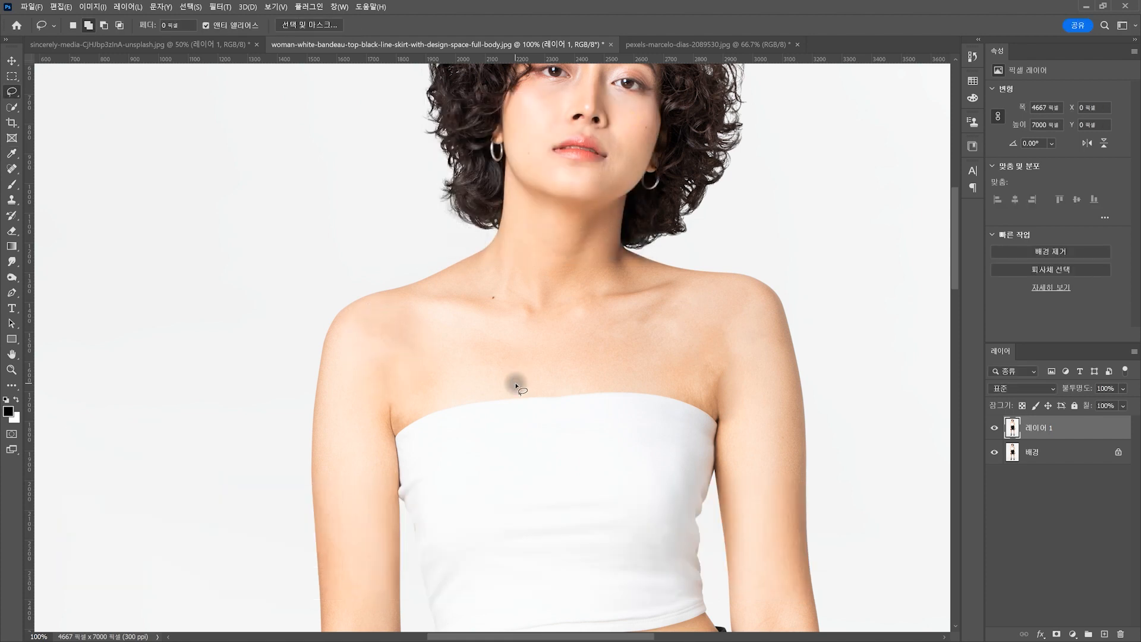
Compare the shoulders before and after retouching by repeatedly hiding and reshowing the retouched layer
left_click_drag(518, 389, 430, 385)
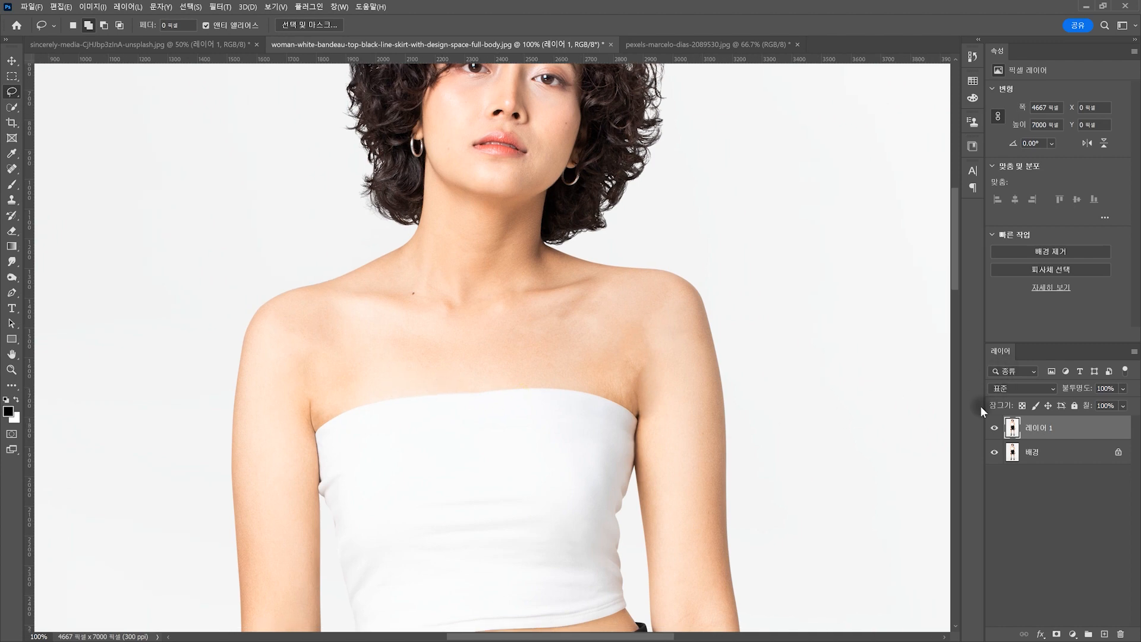
left_click(993, 428)
left_click(993, 428)
left_click(993, 428)
left_click(993, 428)
left_click(993, 428)
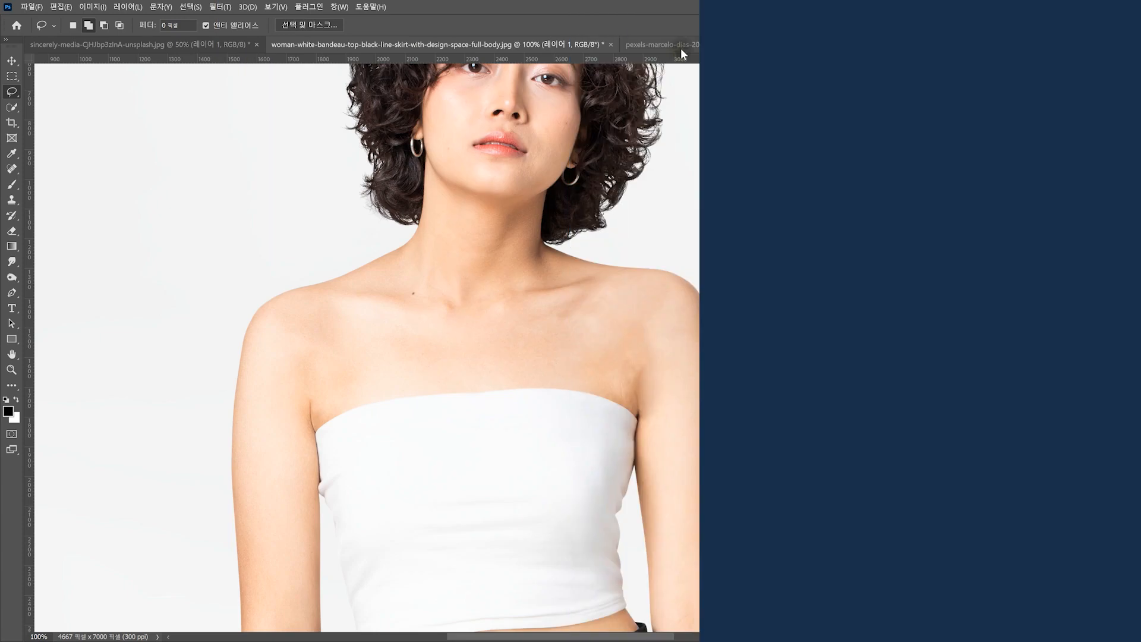
Switch to the image of the woman leaning on a wall and remove the round tattoo above her elbow with the Spot Healing Brush
left_click(680, 45)
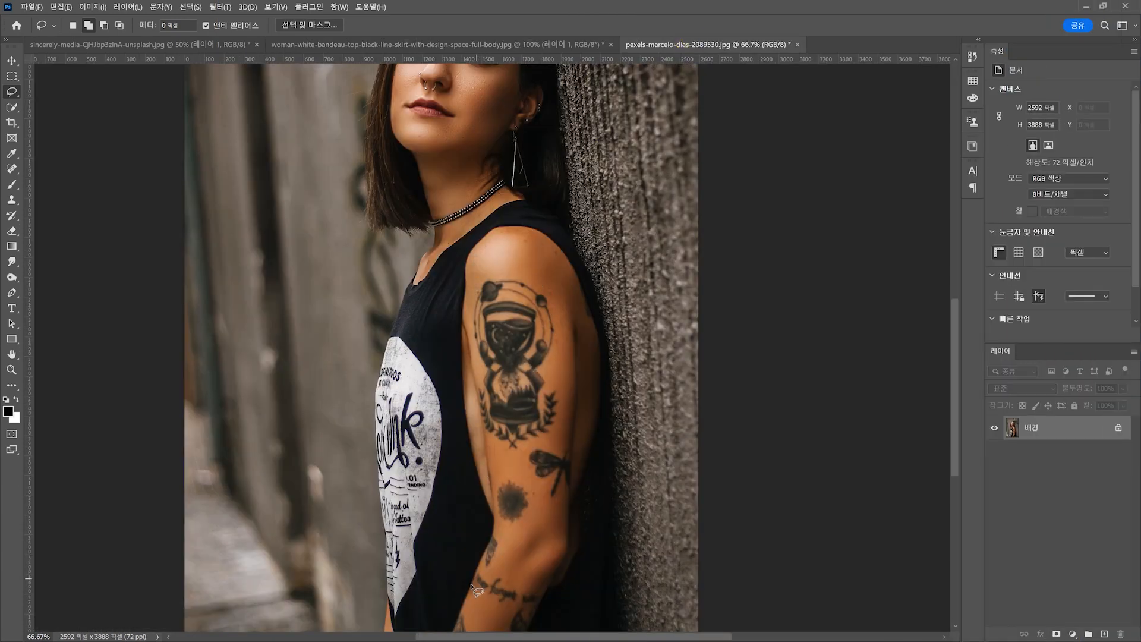
mouse_move(537, 402)
left_mouse_down()
mouse_move(522, 326)
mouse_move(519, 392)
left_mouse_up()
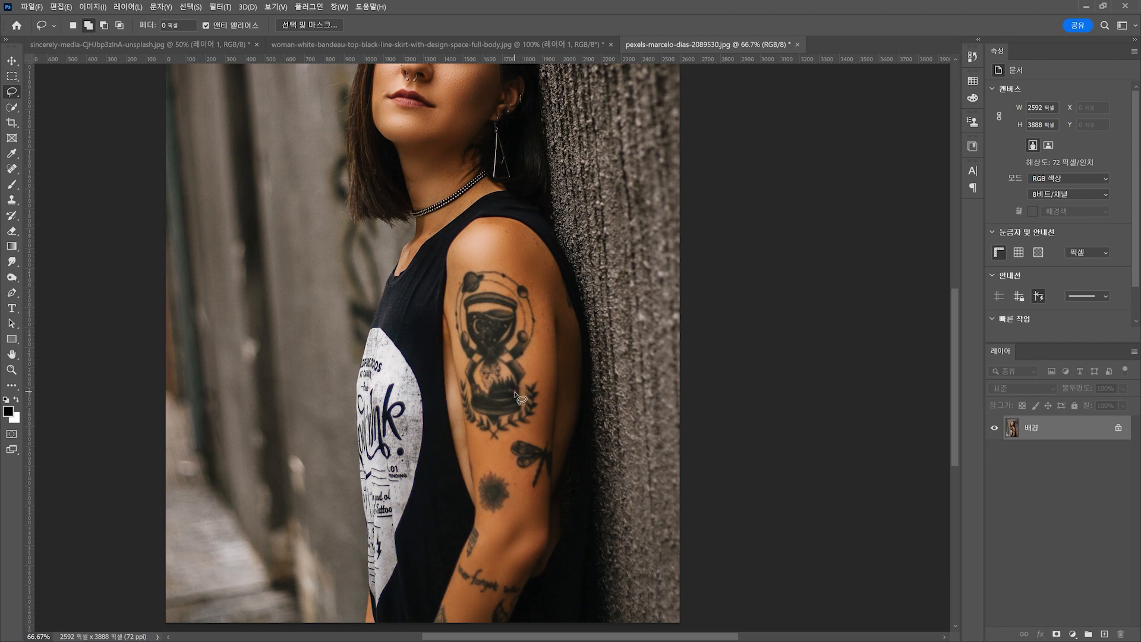
scroll(519, 397, "down", 2)
scroll(523, 381, "up", 1)
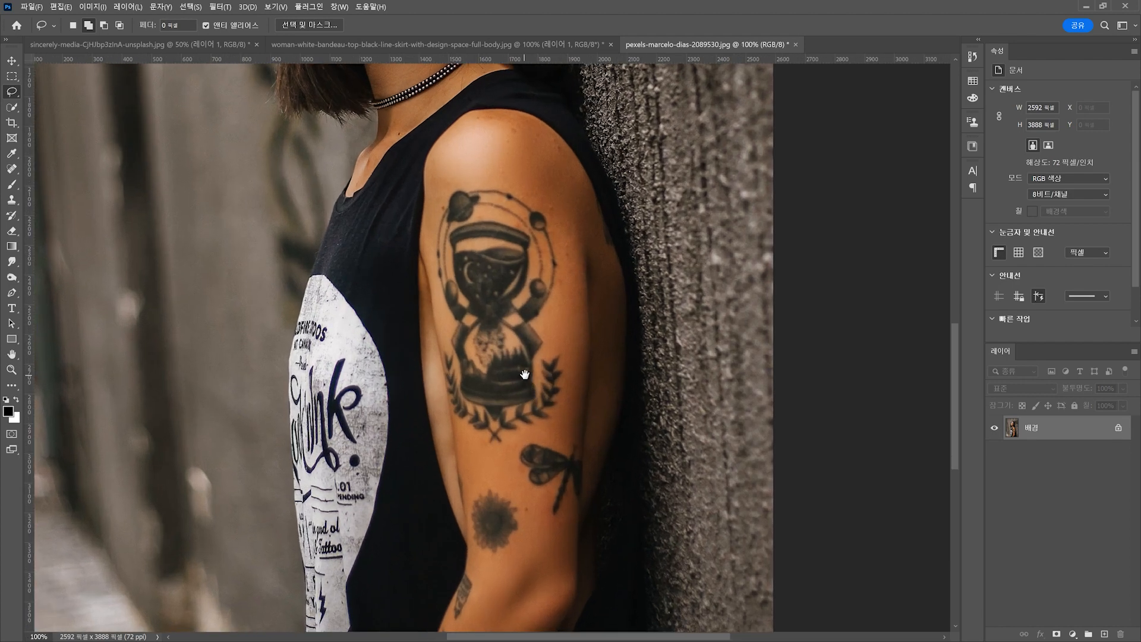
left_click_drag(522, 377, 503, 246)
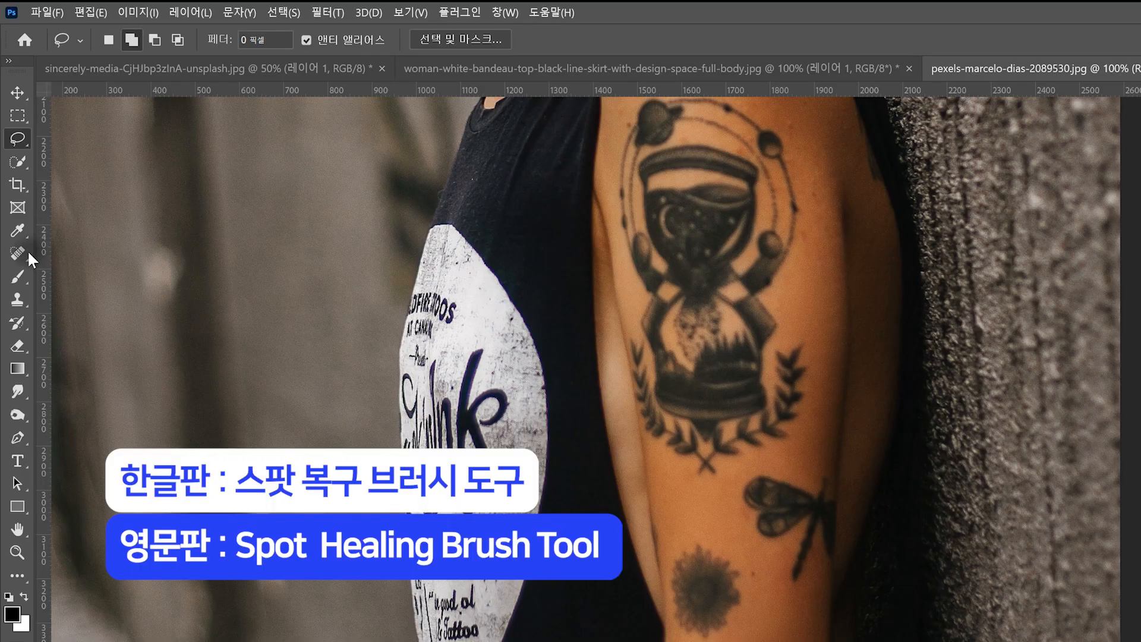
left_click(18, 253)
left_click(76, 247)
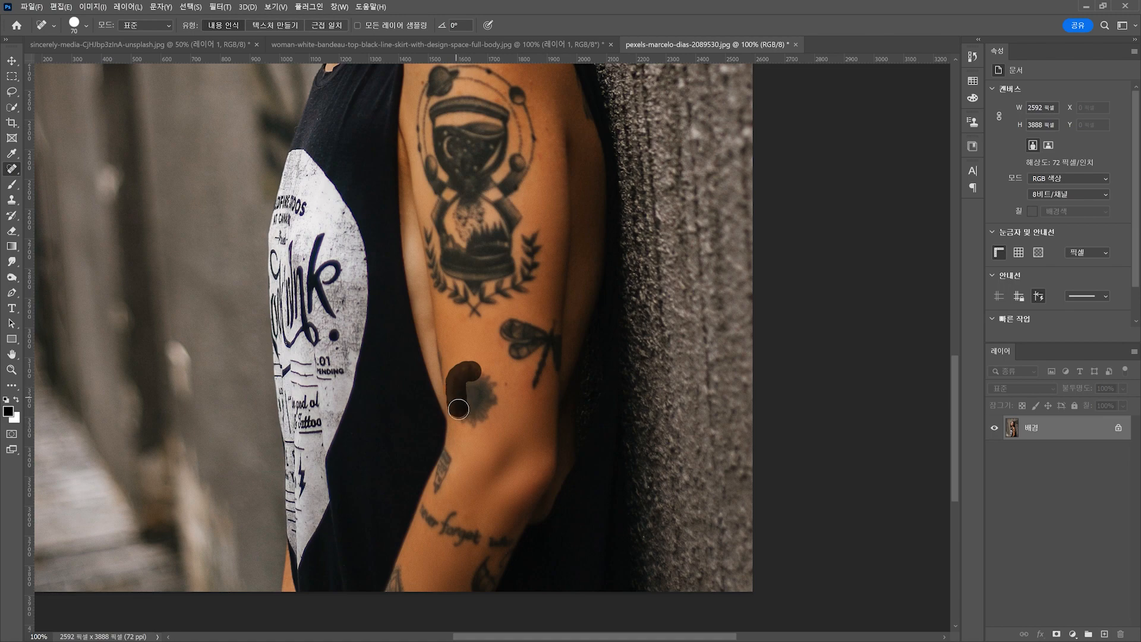
mouse_move(458, 409)
left_mouse_down()
mouse_move(485, 424)
mouse_move(491, 385)
mouse_move(477, 370)
mouse_move(471, 419)
mouse_move(477, 382)
mouse_move(492, 384)
mouse_move(464, 408)
left_mouse_up()
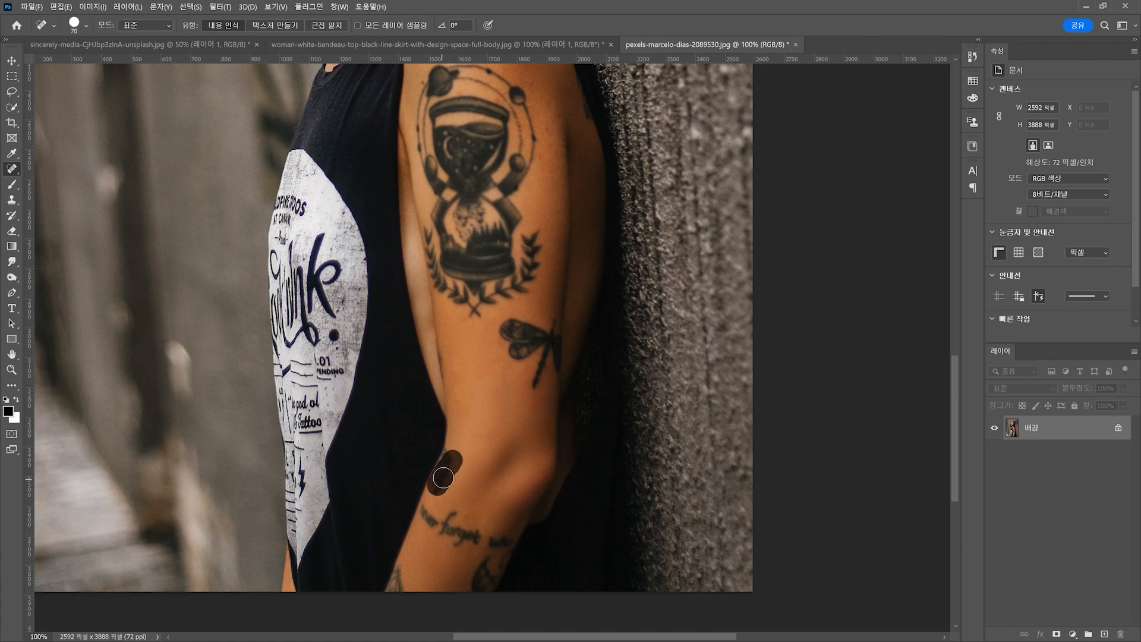
Remove the small inner-elbow tattoo, the lettering and the remaining forearm tattoos with the Spot Healing Brush
left_click_drag(450, 458, 450, 460)
scroll(449, 456, "down", 3)
left_click_drag(425, 426, 503, 458)
left_click_drag(469, 445, 488, 466)
left_click_drag(406, 480, 404, 493)
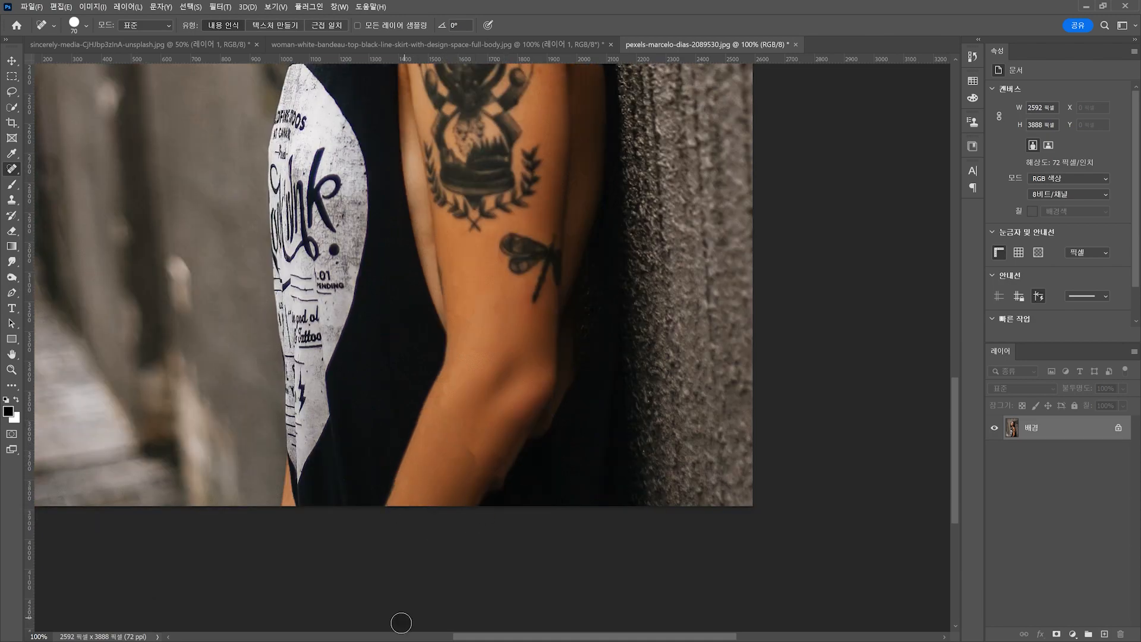
left_click_drag(497, 458, 473, 504)
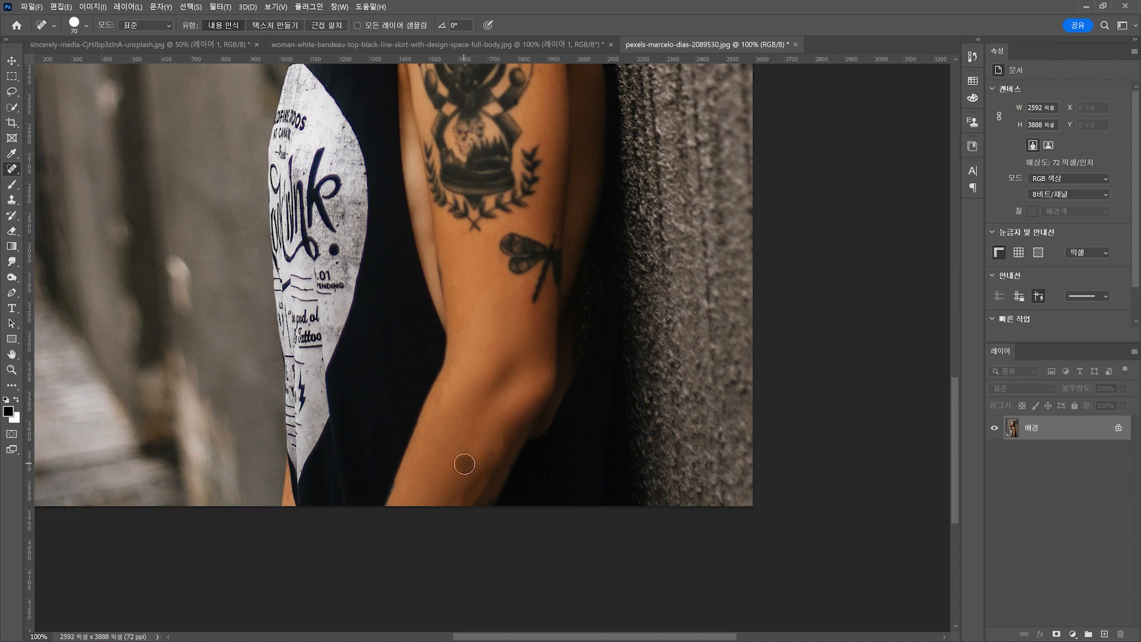
Remove the dragonfly tattoo below the hourglass with the Spot Healing Brush
scroll(522, 416, "up", 3)
mouse_move(537, 367)
left_mouse_down()
mouse_move(548, 304)
mouse_move(543, 316)
mouse_move(513, 311)
left_mouse_up()
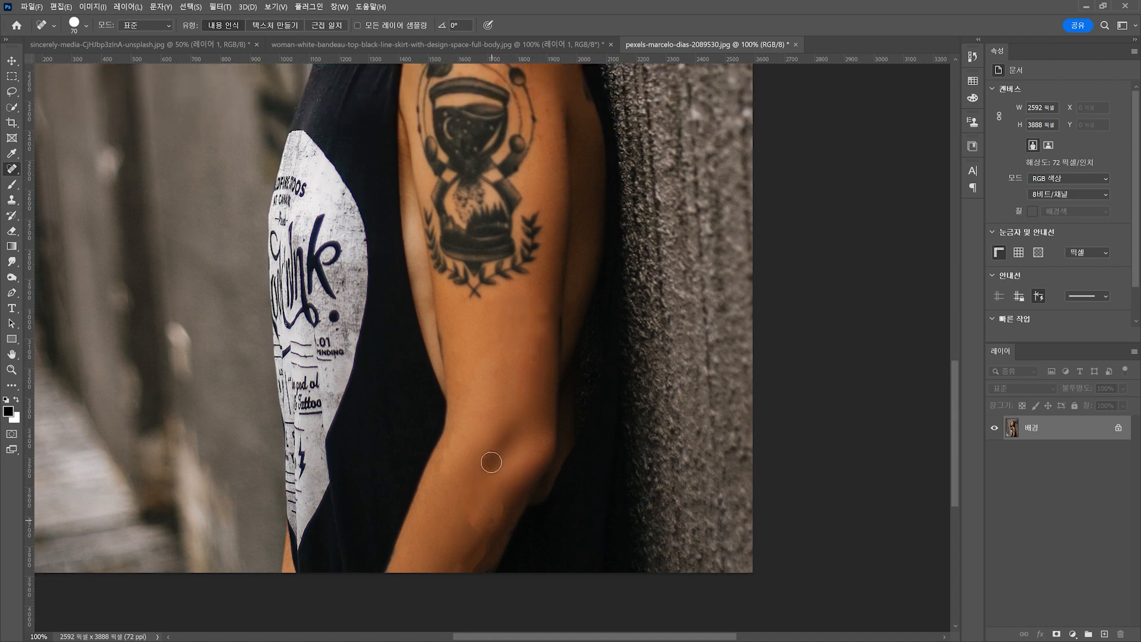
scroll(500, 403, "down", 3)
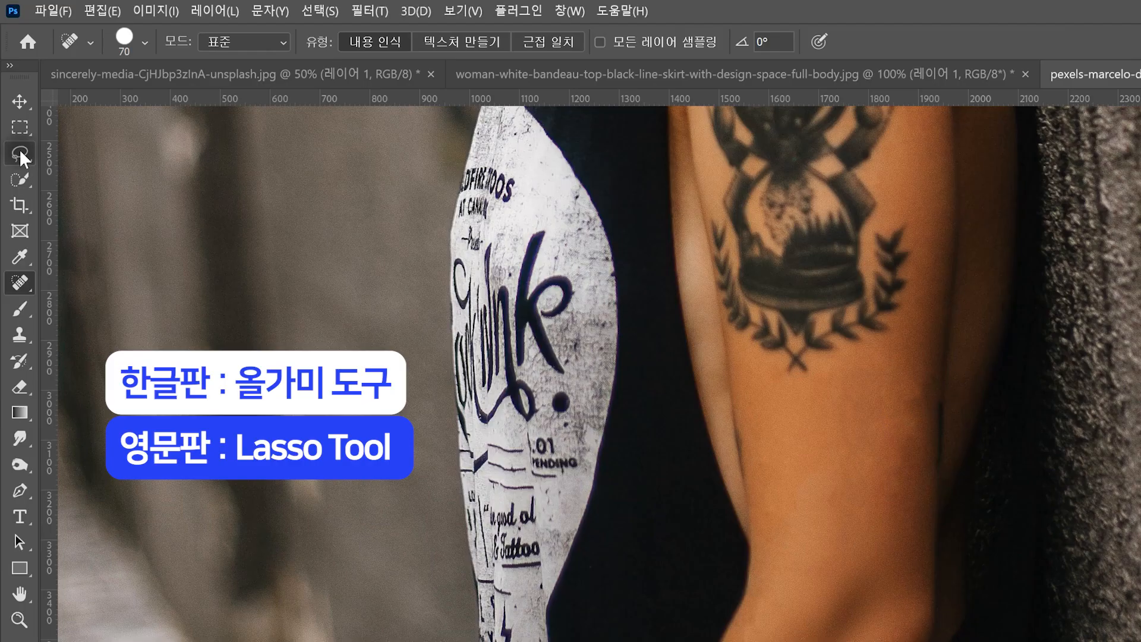
Lasso the uneven skin patch on the lower forearm, fill it with Content-Aware at 100% opacity, and deselect
left_click(11, 92)
left_click(41, 92)
mouse_move(488, 421)
left_mouse_down()
mouse_move(466, 427)
mouse_move(454, 491)
left_mouse_up()
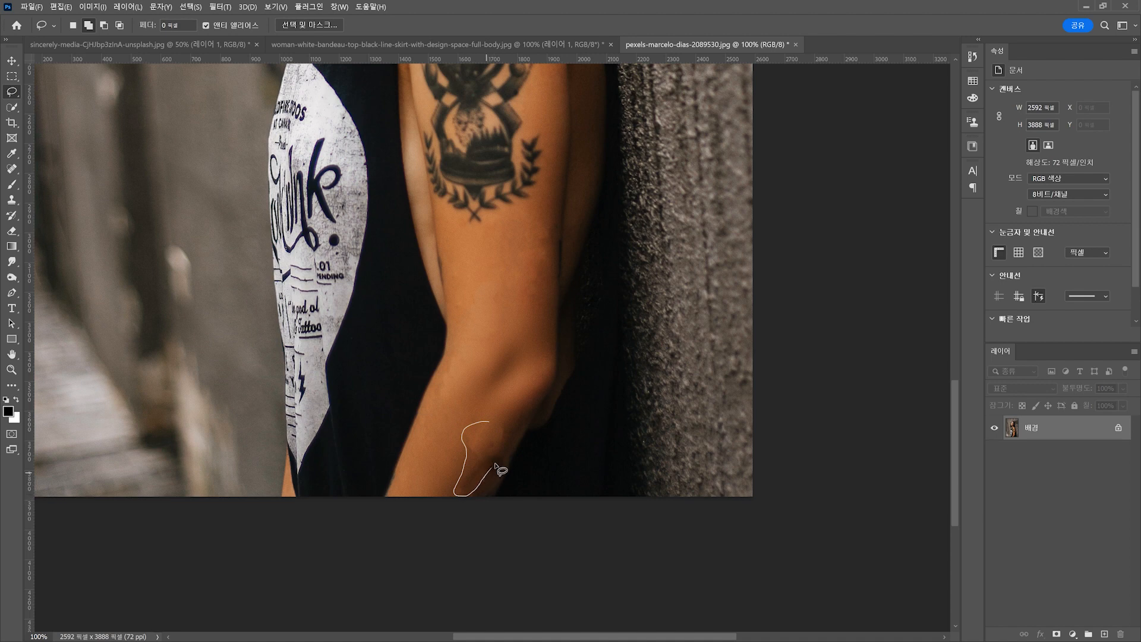
left_click_drag(508, 430, 504, 436)
right_click(477, 436)
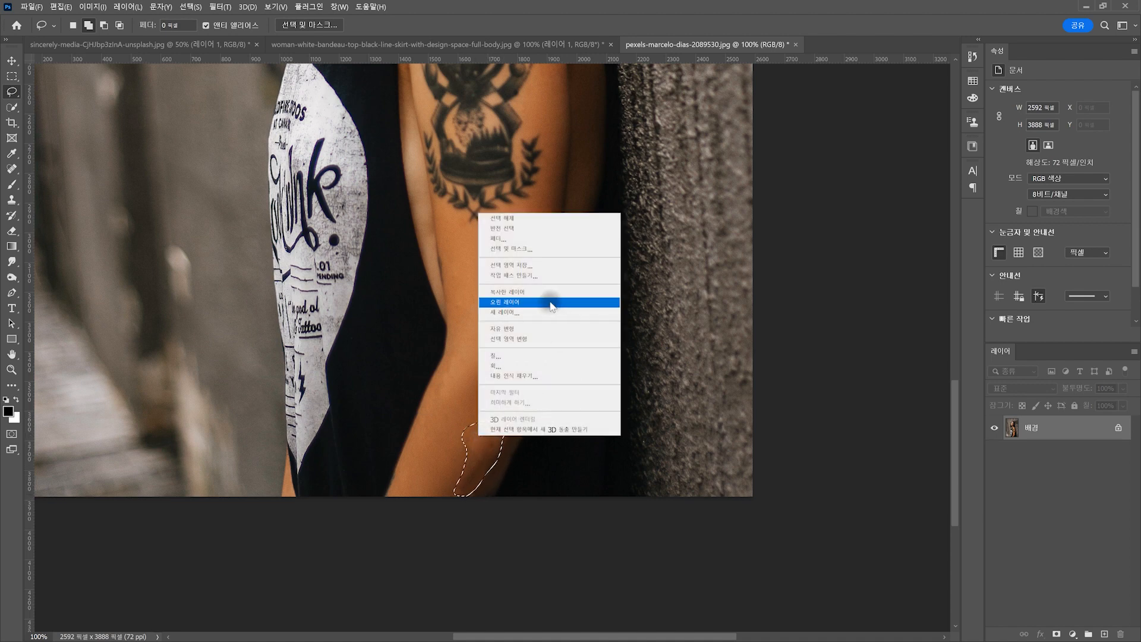
left_click(496, 356)
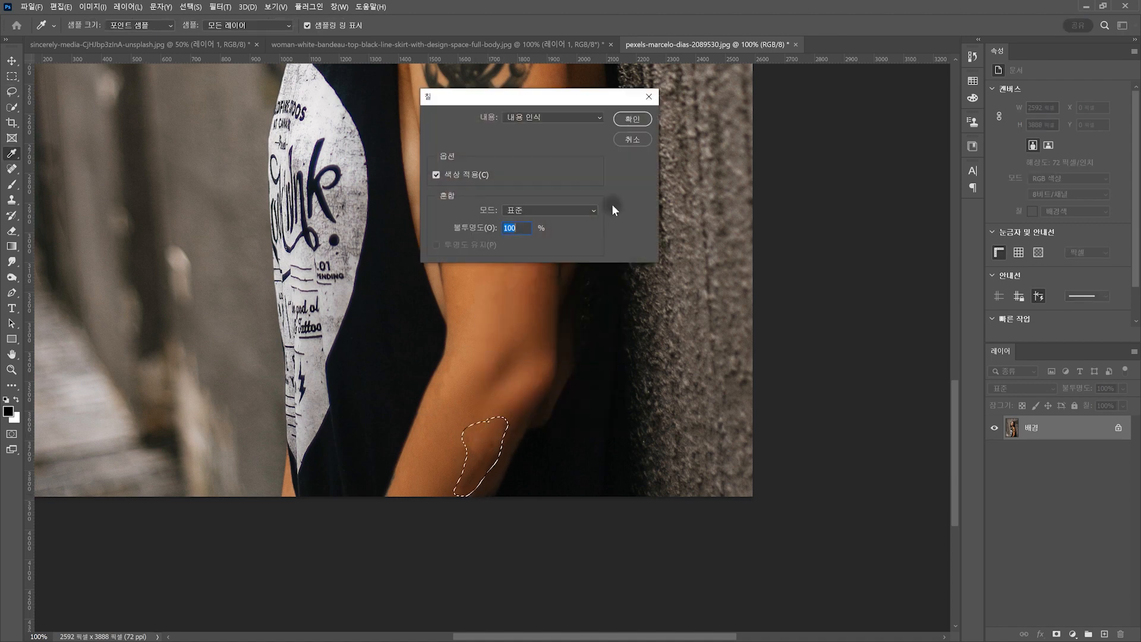
left_click(629, 120)
key("ctrl+d")
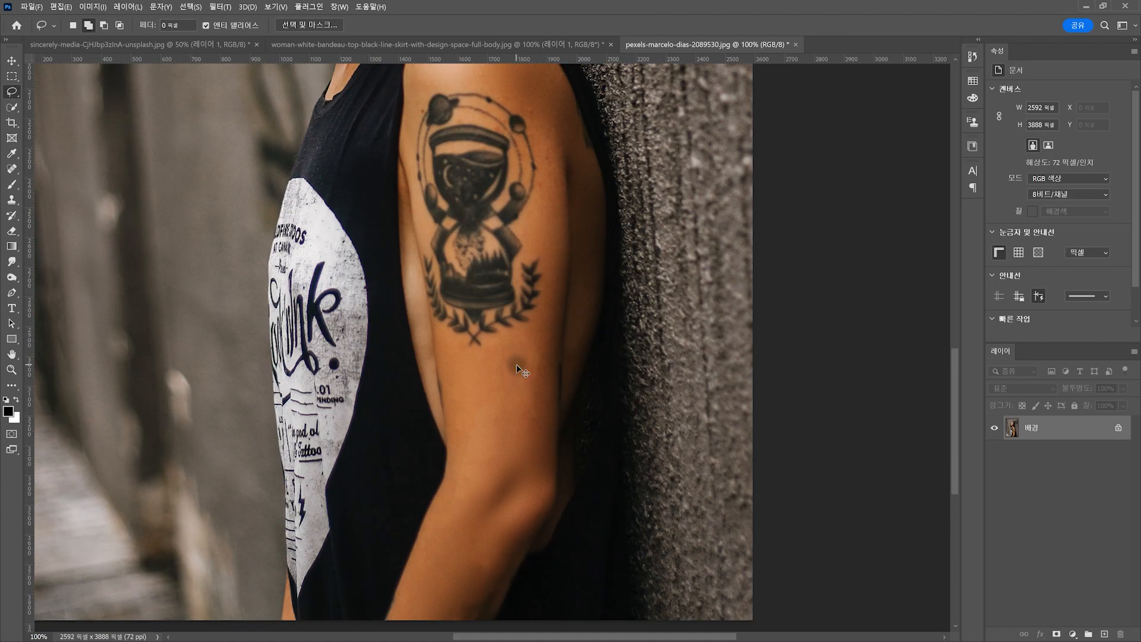
Outline the whole hourglass tattoo with the Lasso and add the missed leaf edge to the selection
scroll(515, 369, "down", 1)
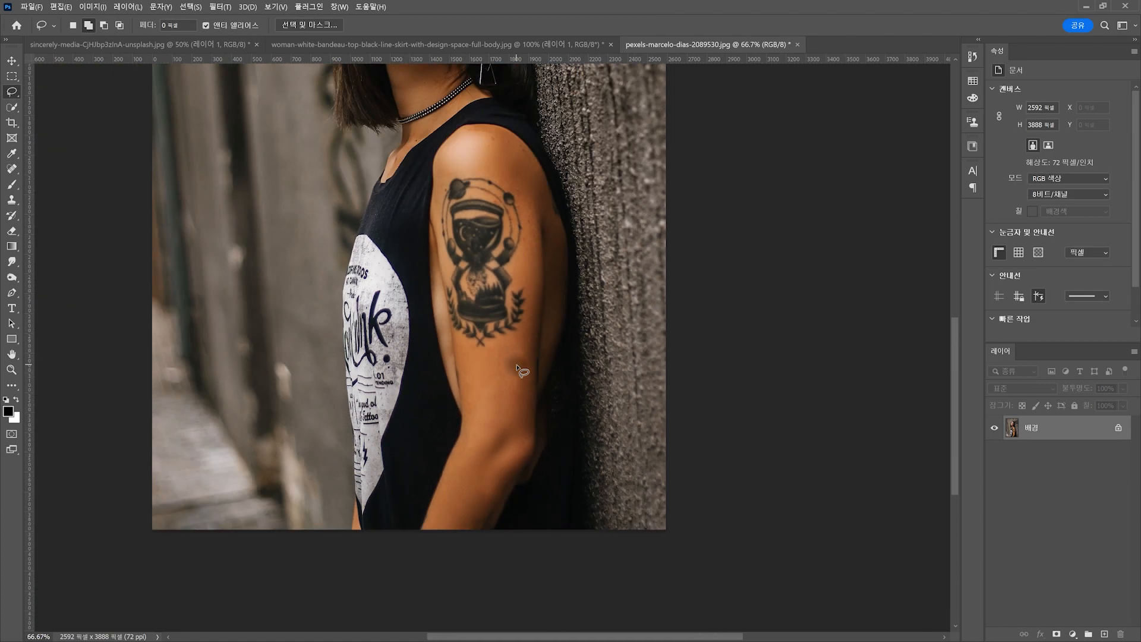
scroll(523, 351, "up", 2)
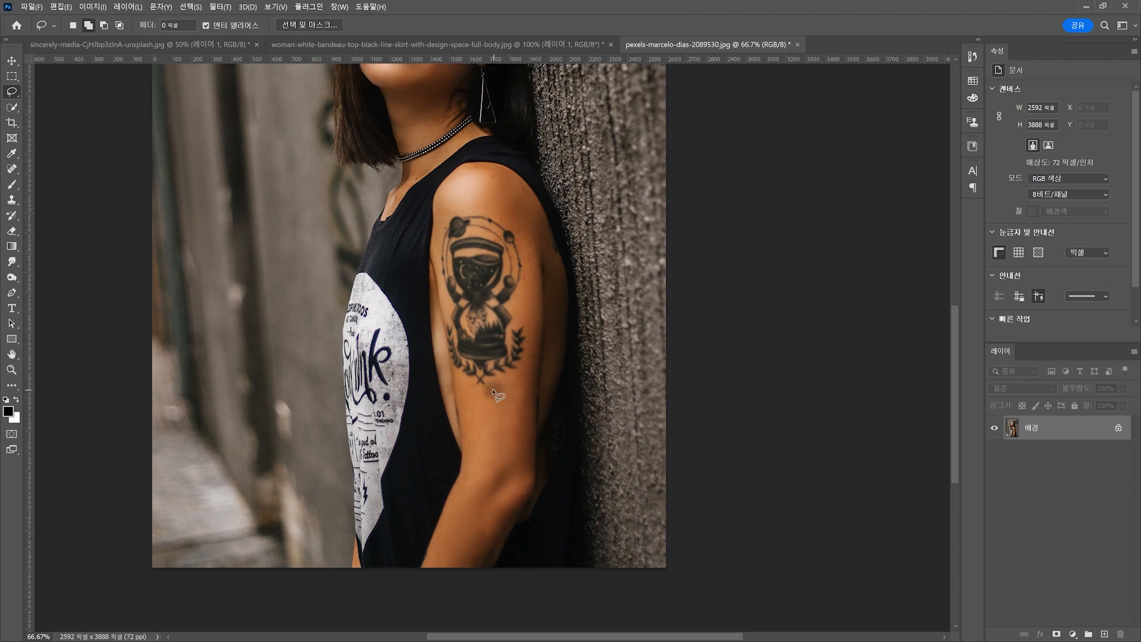
mouse_move(530, 321)
left_mouse_down()
mouse_move(522, 235)
mouse_move(463, 208)
mouse_move(436, 255)
mouse_move(446, 321)
mouse_move(459, 371)
mouse_move(493, 385)
left_mouse_up()
scroll(498, 356, "up", 3)
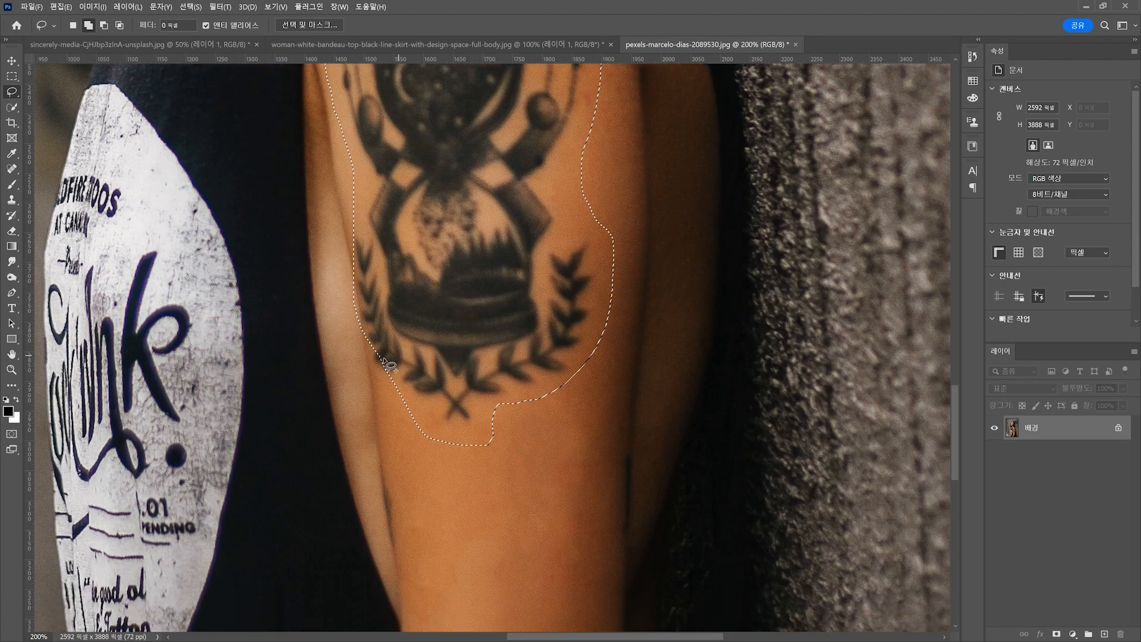
scroll(445, 337, "up", 5)
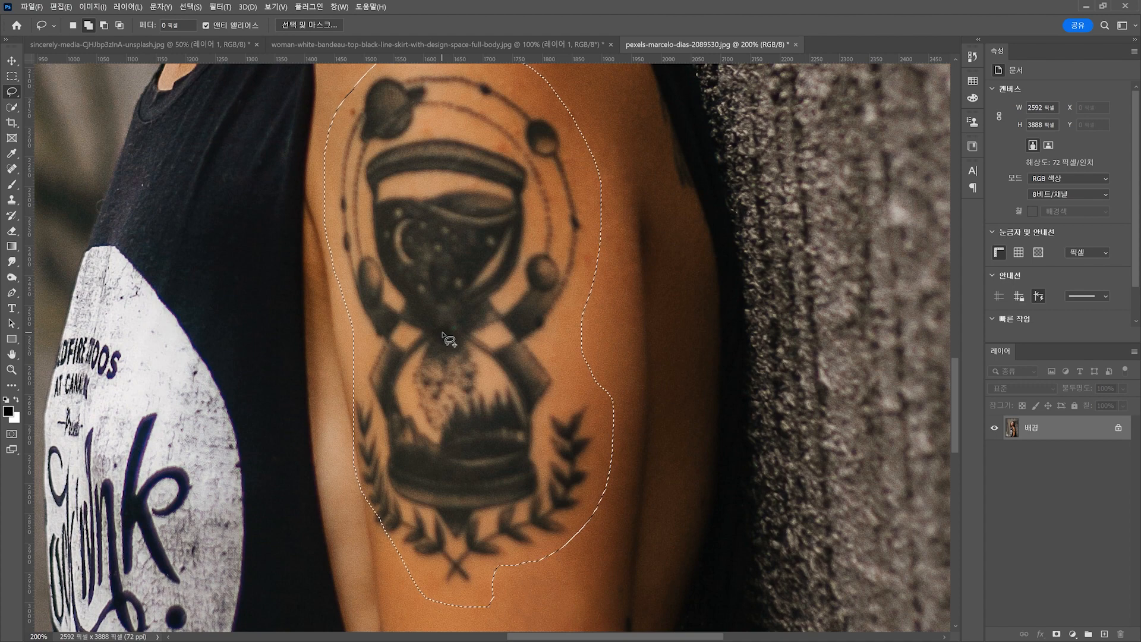
scroll(450, 340, "down", 2)
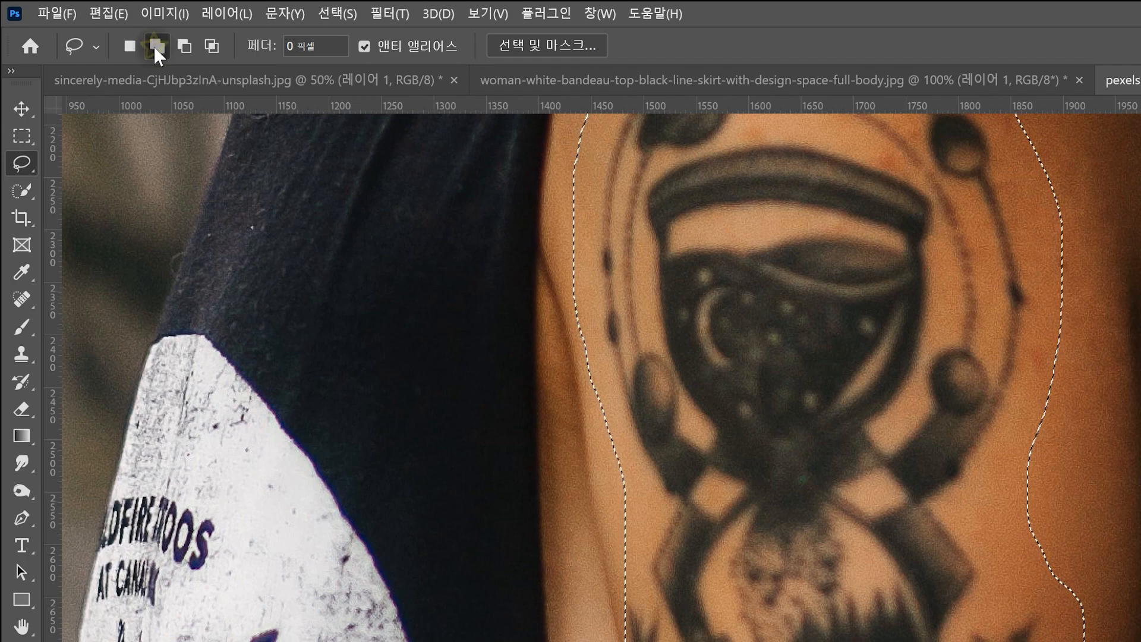
left_click(184, 45)
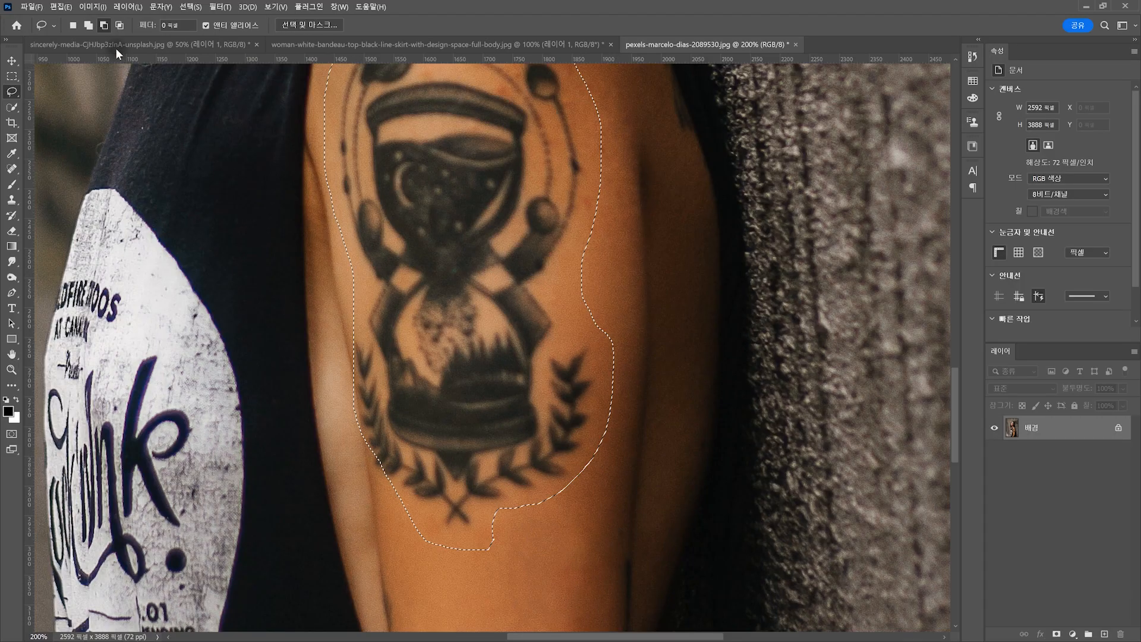
left_click(91, 27)
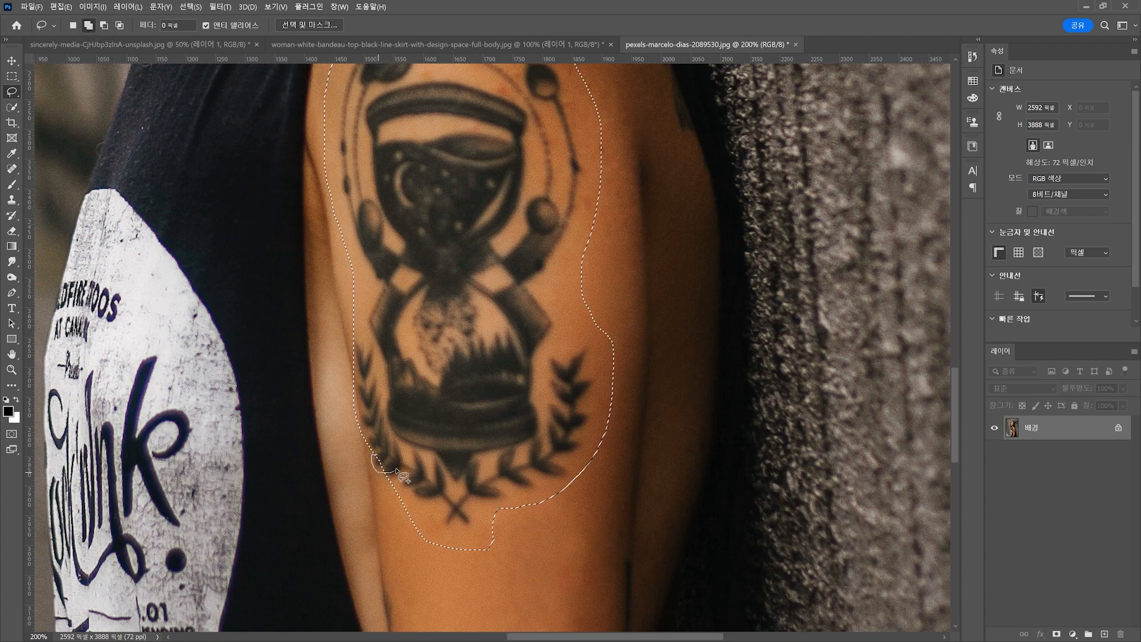
Open the Content-Aware Fill workspace for the hourglass tattoo selection and check the sampling area and preview
scroll(496, 538, "up", 3)
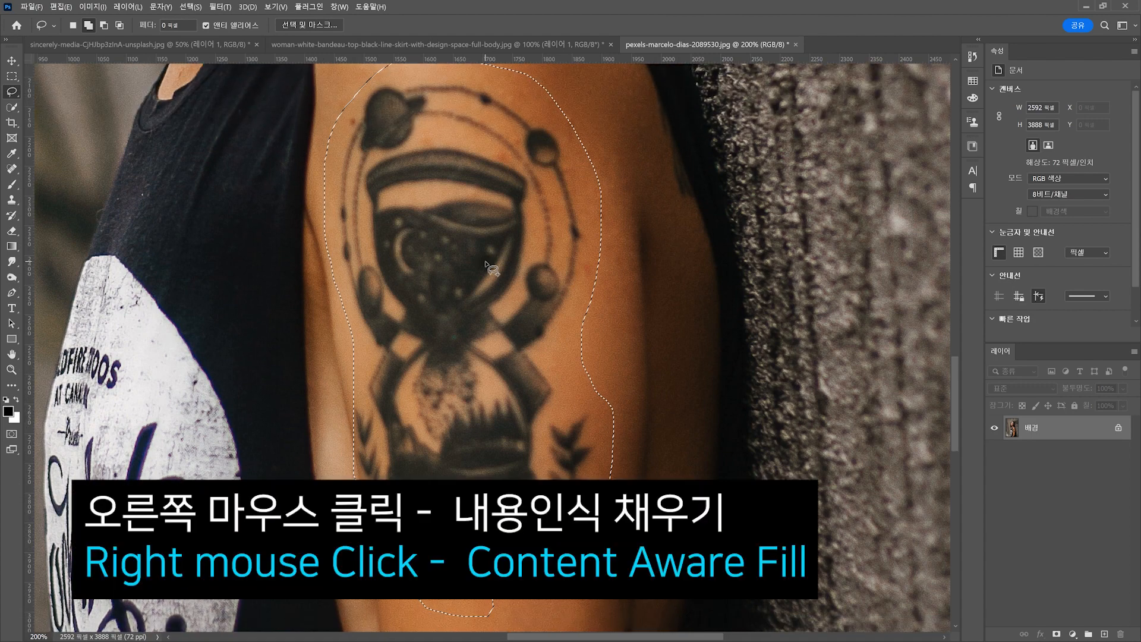
right_click(485, 262)
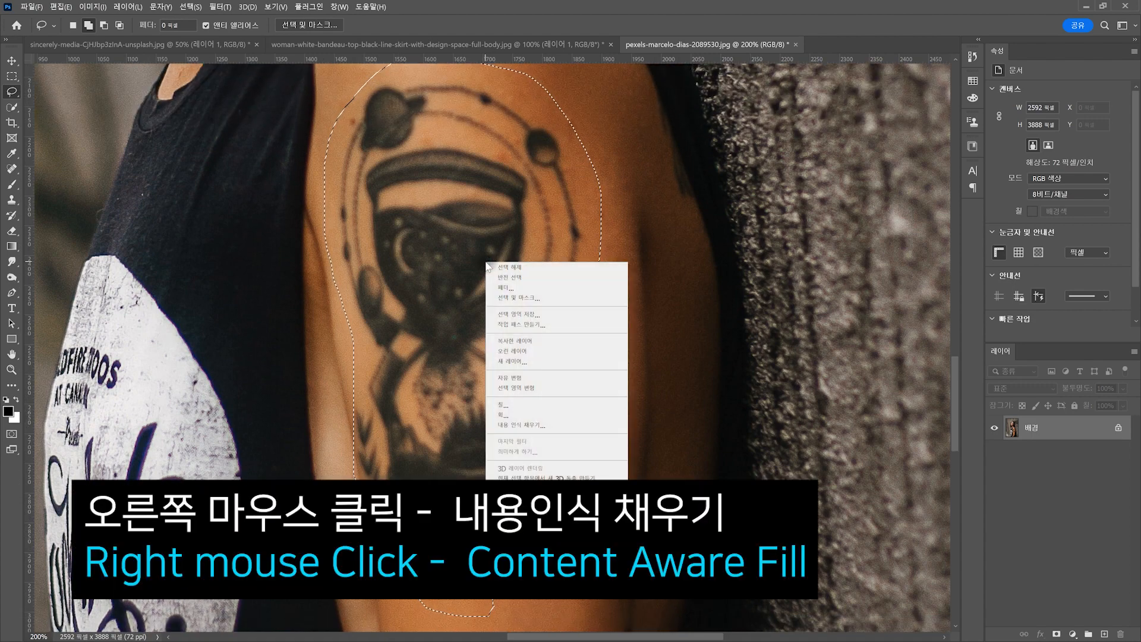
left_click(546, 426)
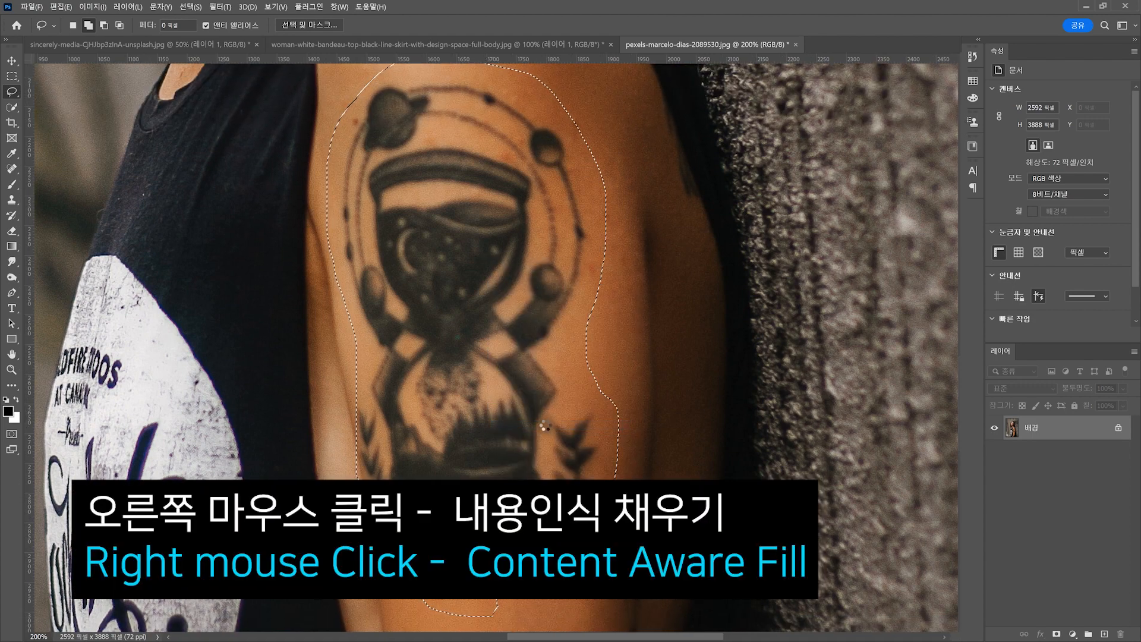
key("ctrl+minus")
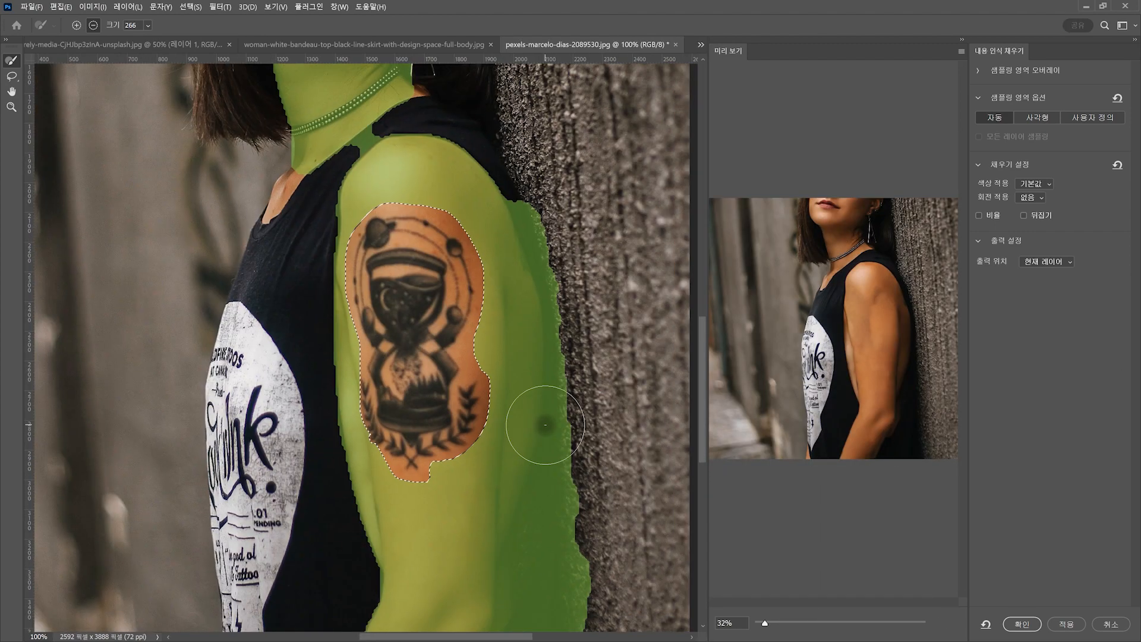
key("ctrl+minus")
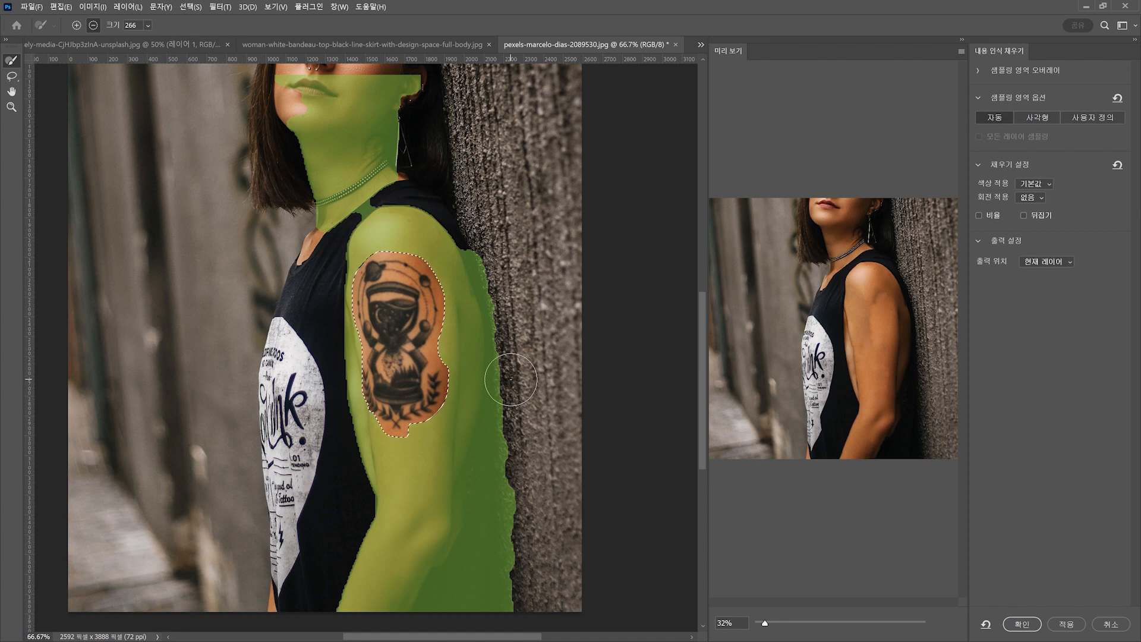
scroll(133, 269, "up", 1)
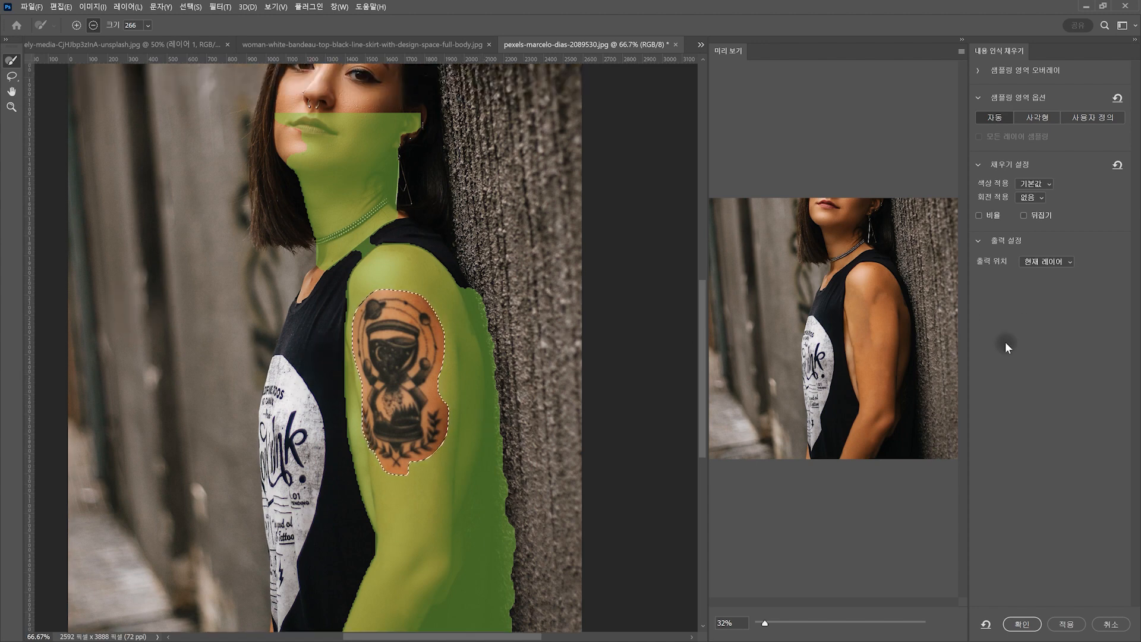
scroll(885, 340, "left", 1)
scroll(885, 340, "right", 1)
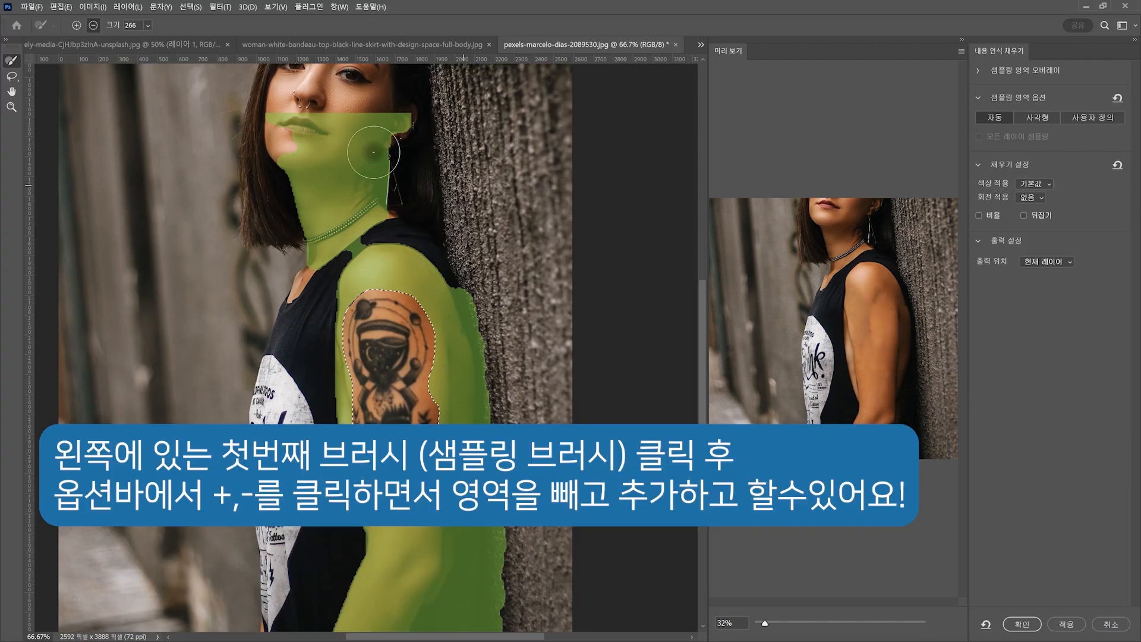
Subtract the face and neck from the sampling area with the Sampling Brush and paint the neck and mouth area back in
mouse_move(383, 110)
left_mouse_down()
mouse_move(408, 114)
mouse_move(291, 126)
mouse_move(392, 153)
left_mouse_up()
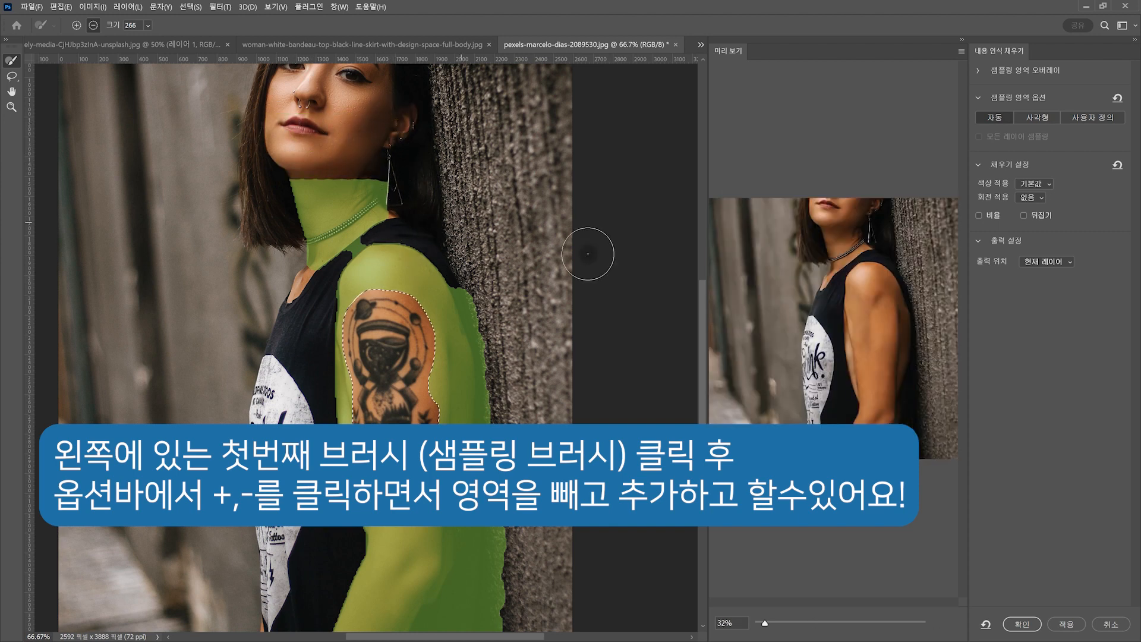
mouse_move(380, 193)
left_mouse_down()
mouse_move(319, 234)
mouse_move(369, 225)
mouse_move(336, 236)
left_mouse_up()
mouse_move(324, 191)
left_mouse_down()
mouse_move(306, 256)
mouse_move(404, 214)
left_mouse_up()
left_click(77, 26)
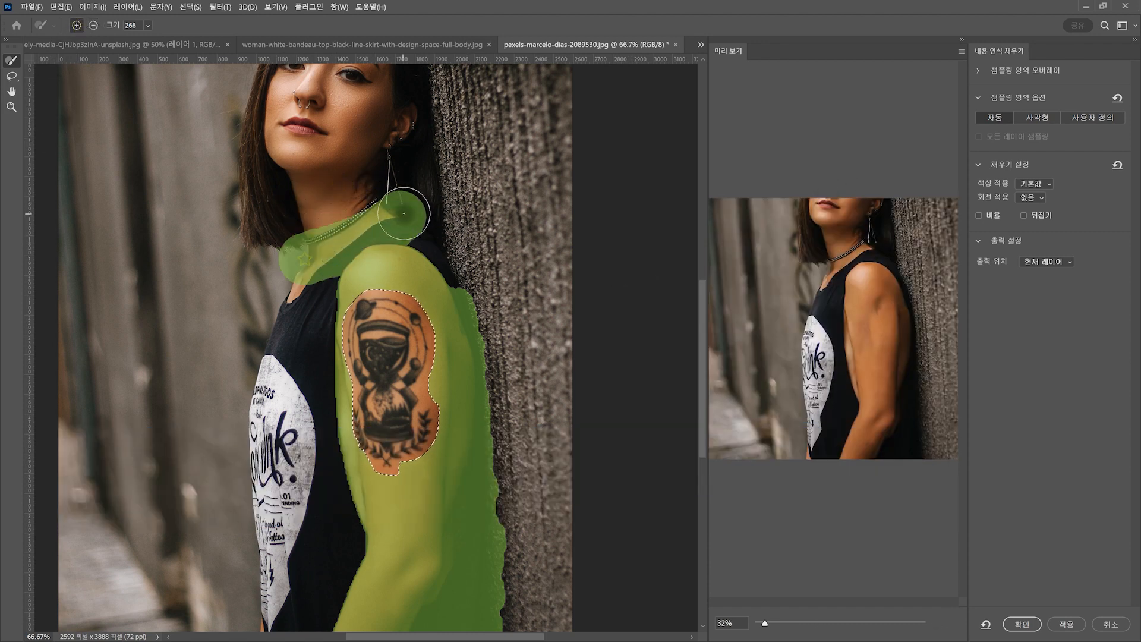
mouse_move(310, 247)
left_mouse_down()
mouse_move(306, 119)
mouse_move(318, 101)
left_mouse_up()
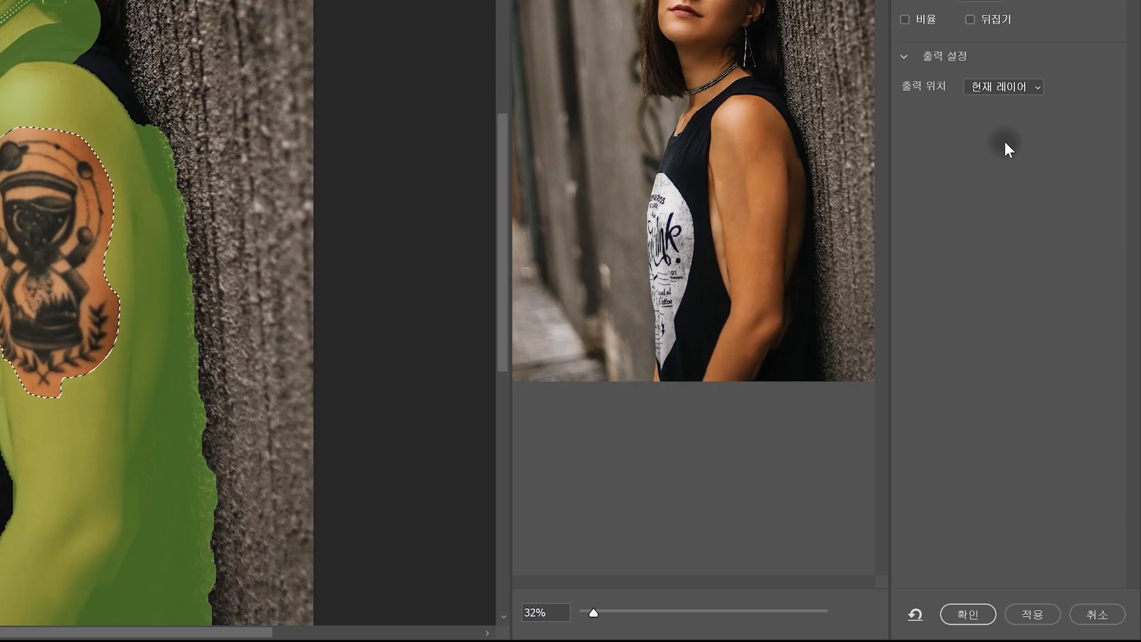
Keep the fill output on the current layer and apply the Content-Aware Fill to the hourglass tattoo
left_click(997, 88)
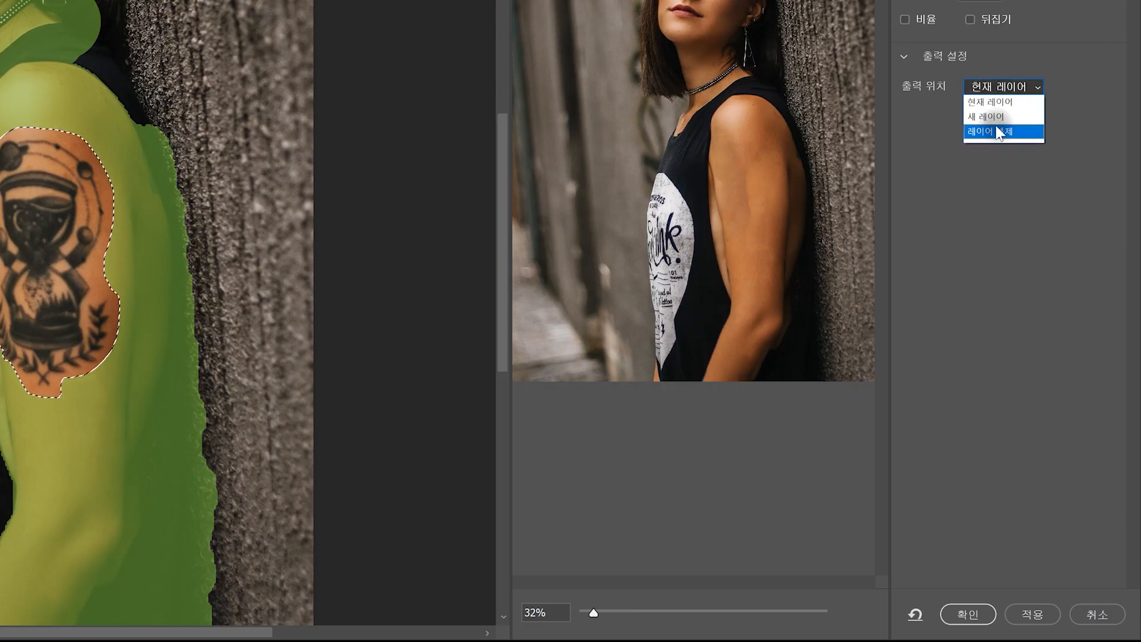
left_click(988, 160)
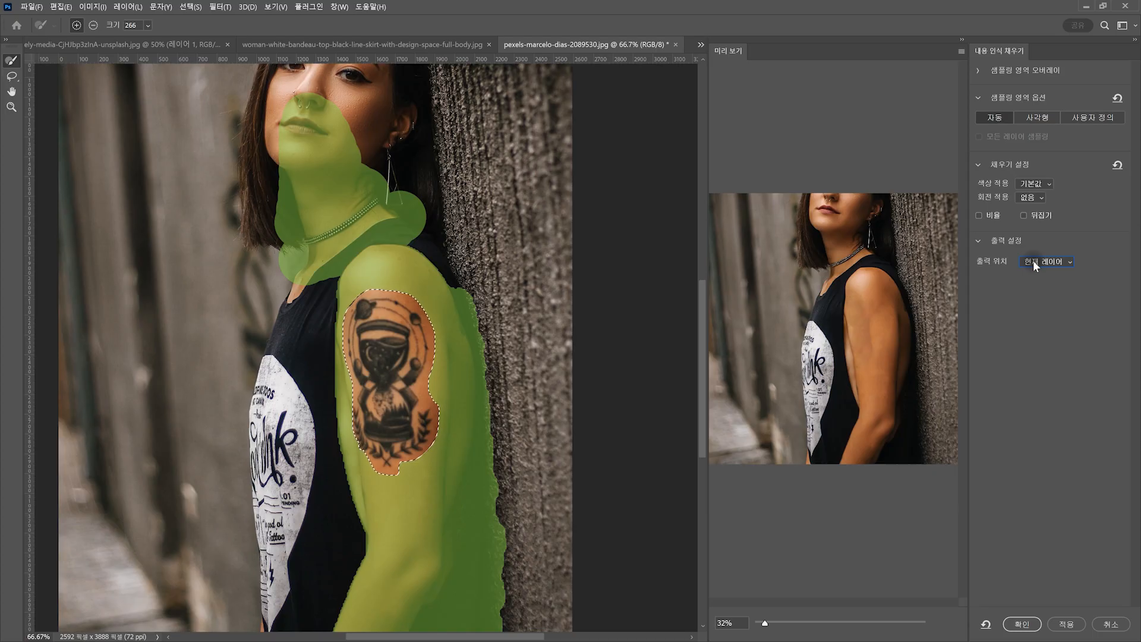
left_click(1038, 262)
left_click(1038, 262)
left_click(1034, 629)
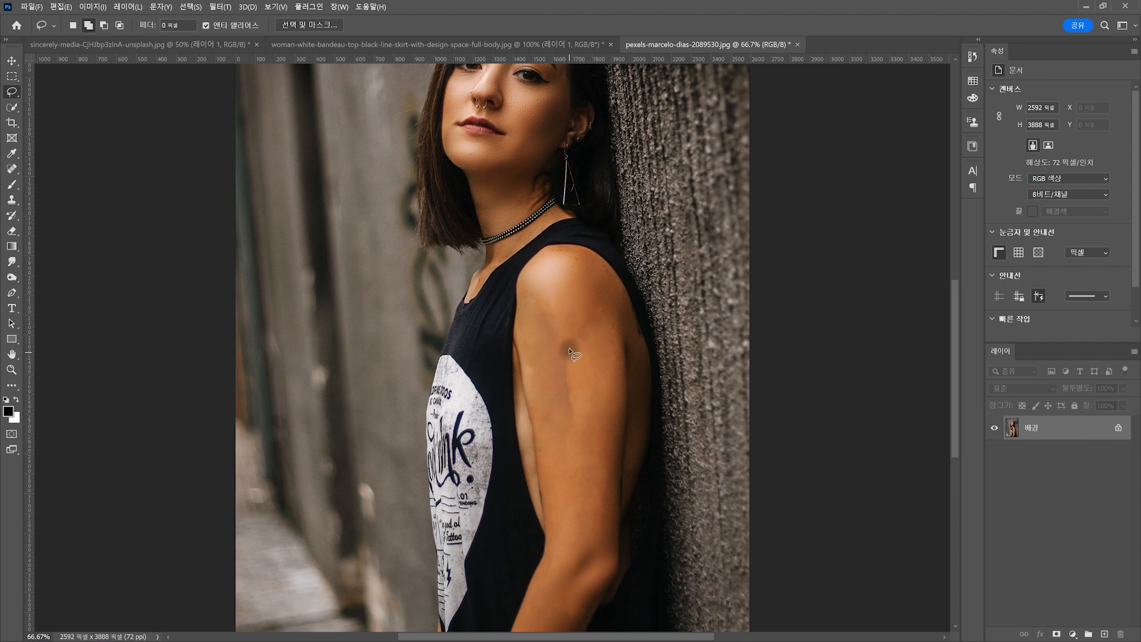
Lasso the discoloured oval strip in the middle of the upper arm and fill it with the Fill command
mouse_move(563, 335)
left_mouse_down()
mouse_move(546, 419)
mouse_move(568, 475)
mouse_move(588, 463)
mouse_move(589, 365)
mouse_move(564, 337)
left_mouse_up()
right_click(568, 369)
left_click(604, 511)
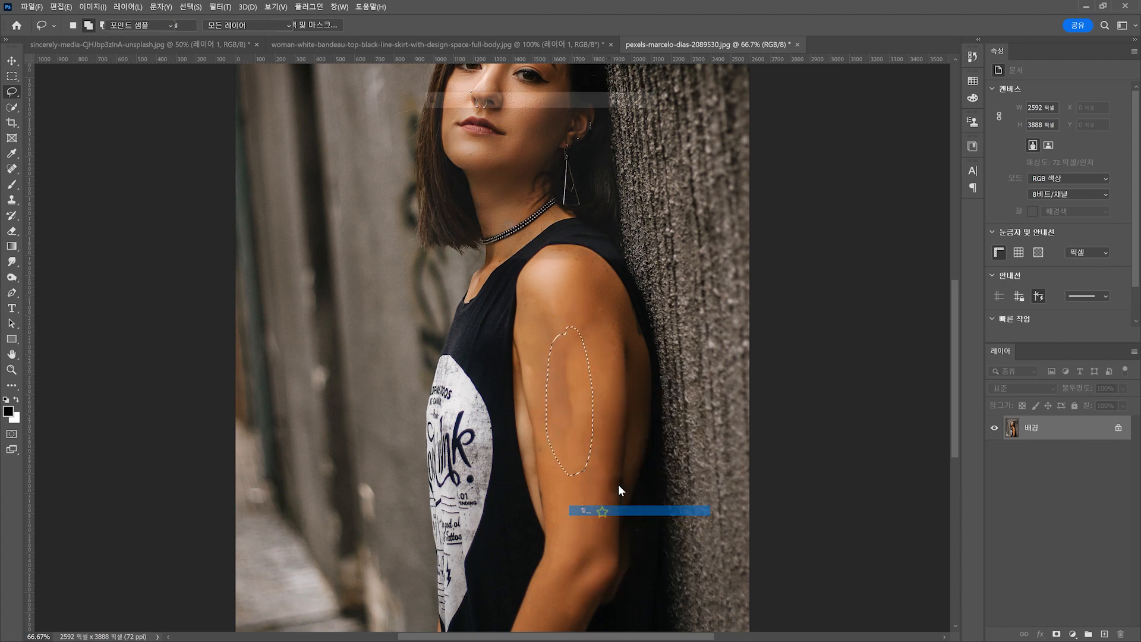
left_click(644, 122)
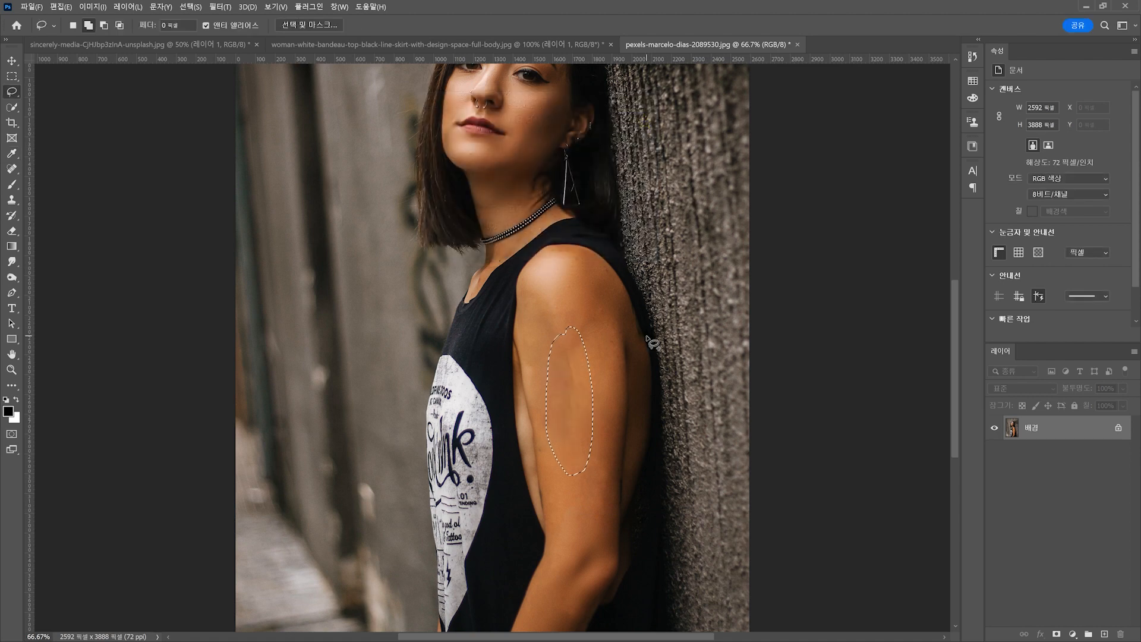
Deselect the strip and brush over the discoloured upper arm and shoulder with the Spot Healing Brush at size 70
left_click(13, 202)
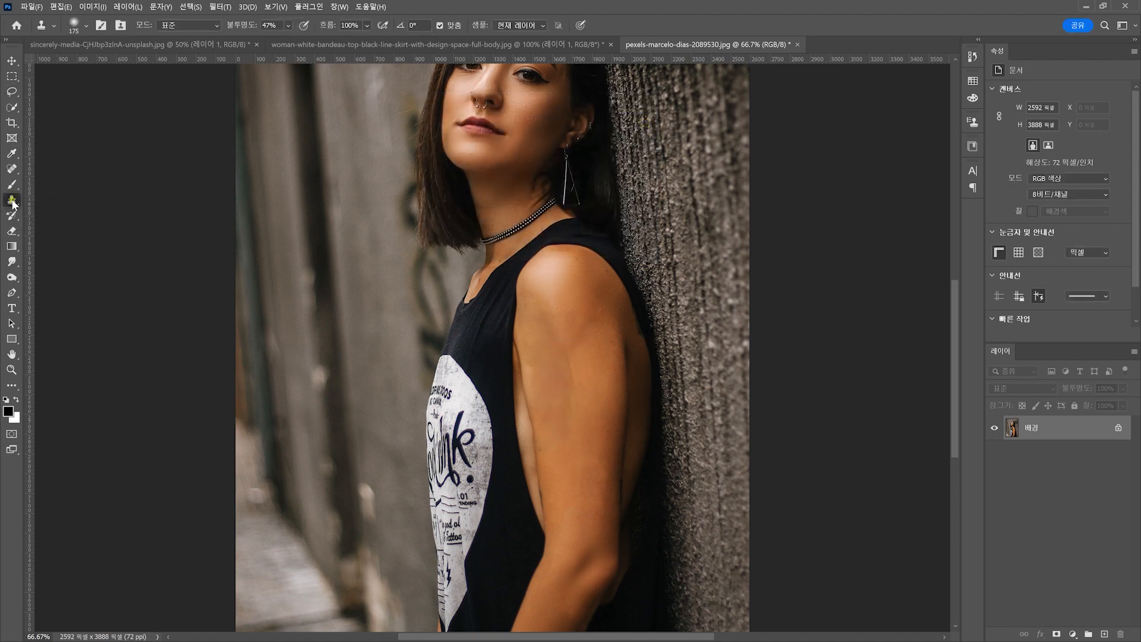
left_click(11, 169)
left_click(56, 169)
mouse_move(565, 356)
left_mouse_down()
mouse_move(571, 414)
mouse_move(573, 362)
mouse_move(611, 336)
mouse_move(613, 378)
left_mouse_up()
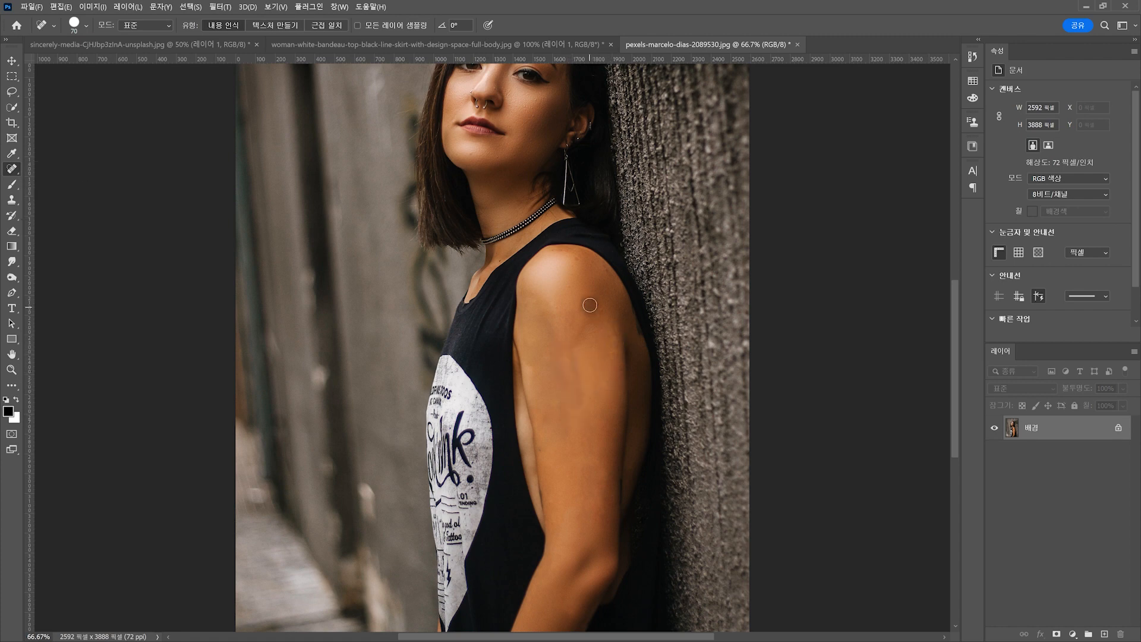
left_click(600, 311)
Enlarge the Spot Healing Brush and dab away the remaining blotches down the front and middle of the upper arm
key("bracketright")
key("bracketright")
key("bracketright")
key("bracketright")
key("bracketright")
left_click(571, 362)
left_click(575, 378)
left_click(574, 400)
left_click(574, 420)
left_click(567, 329)
left_click(545, 310)
left_click(551, 351)
left_click(565, 402)
left_click(566, 435)
Blend the patchy tones in the middle of the upper arm with the Clone Stamp at size 175 and 47% opacity
left_click_drag(12, 200, 62, 205)
left_click(62, 205)
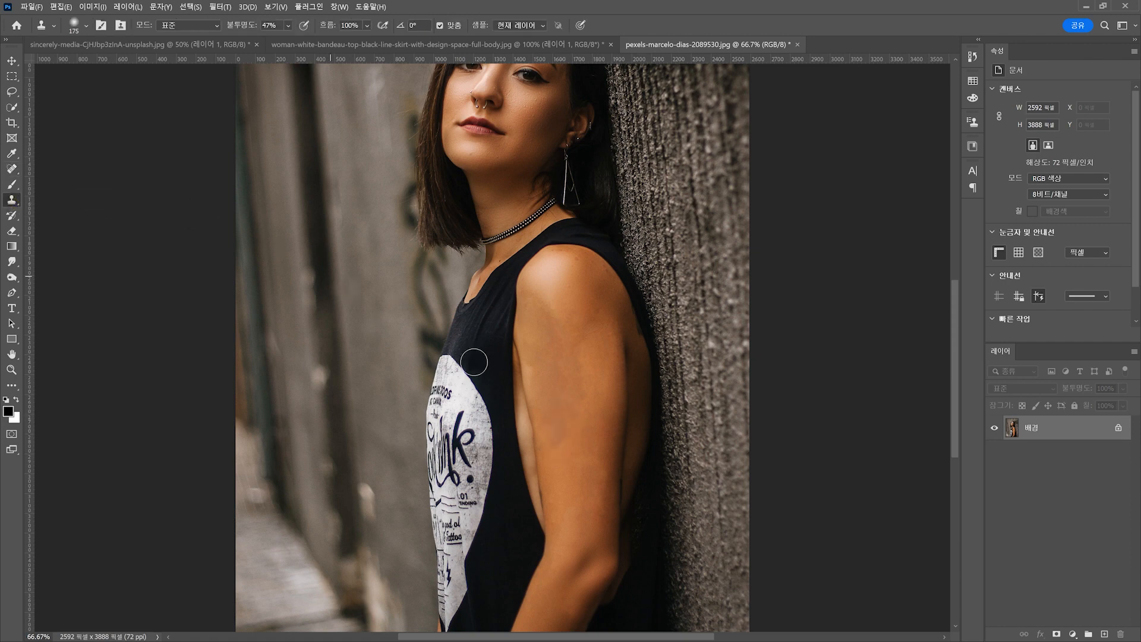
left_click(591, 390, "alt")
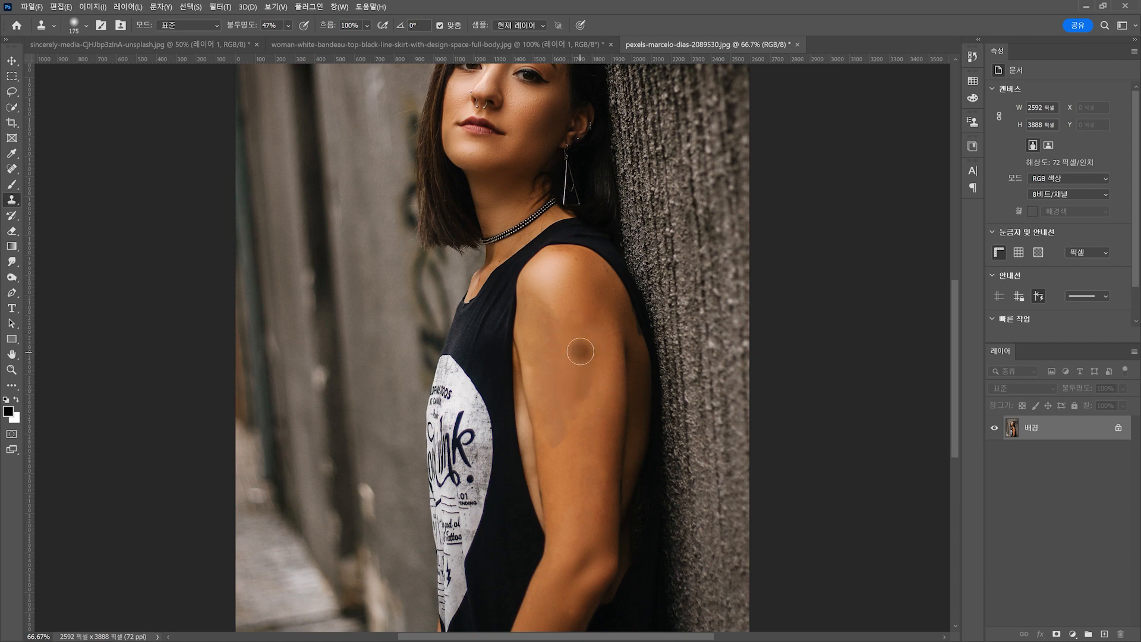
left_click(567, 342, "alt")
mouse_move(570, 375)
left_mouse_down()
mouse_move(580, 399)
mouse_move(594, 373)
mouse_move(564, 441)
mouse_move(548, 358)
mouse_move(553, 384)
left_mouse_up()
left_click(578, 354, "alt")
left_click(578, 399)
Clone sampled skin along the front edge of the upper arm and down its back side to the elbow
left_click(580, 383, "alt")
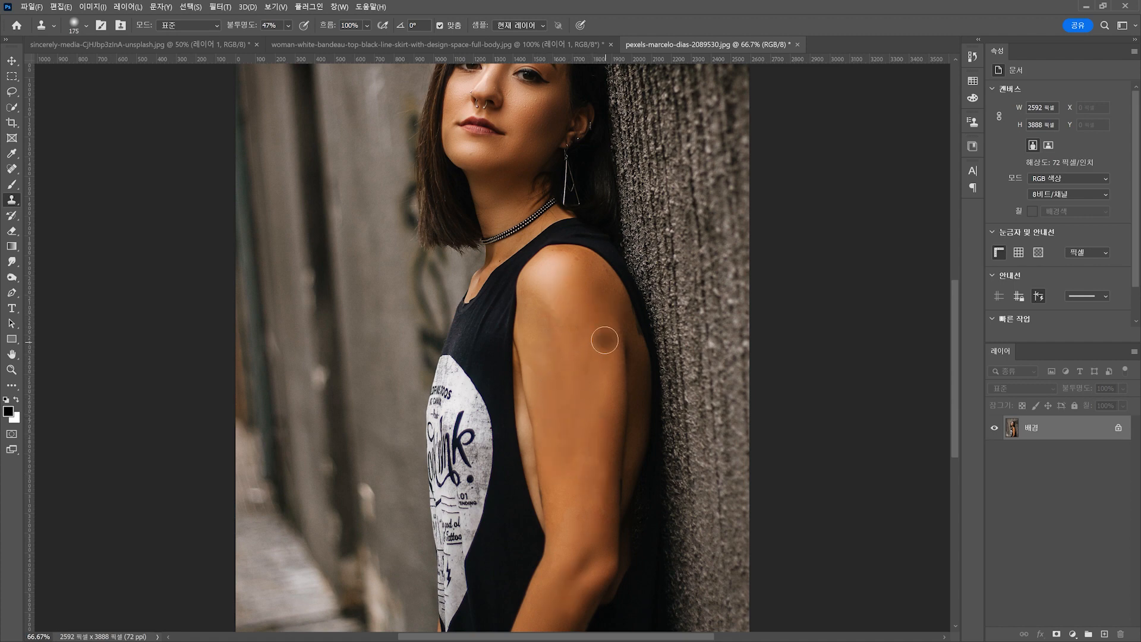
left_click(563, 359, "alt")
left_click_drag(527, 339, 535, 395)
left_click(572, 351, "alt")
mouse_move(605, 385)
left_mouse_down()
mouse_move(588, 527)
mouse_move(581, 481)
mouse_move(601, 488)
mouse_move(582, 544)
left_mouse_up()
Inspect the finished arm at several magnifications and reshow the retouched layer to compare it with the tattooed original
key("ctrl+minus")
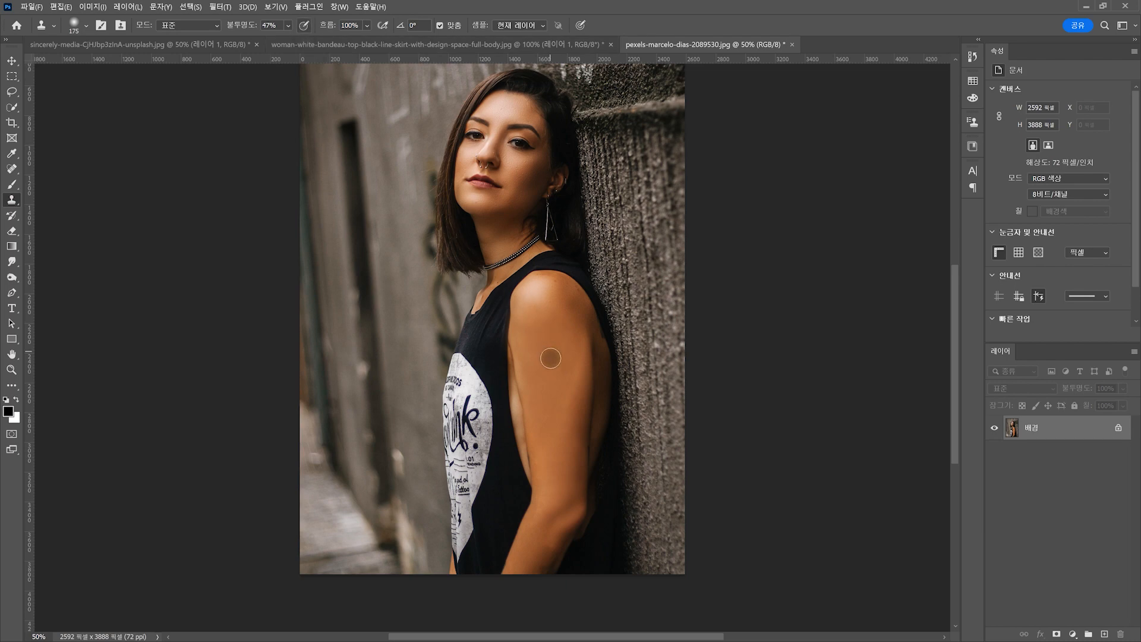
key("ctrl+plus")
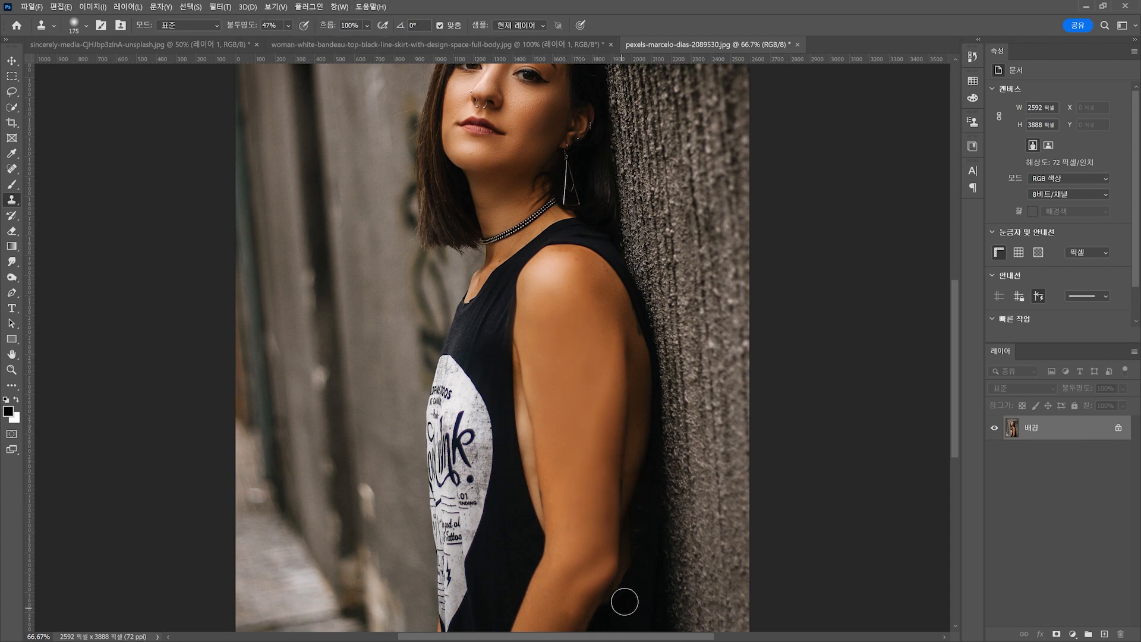
key("ctrl+minus")
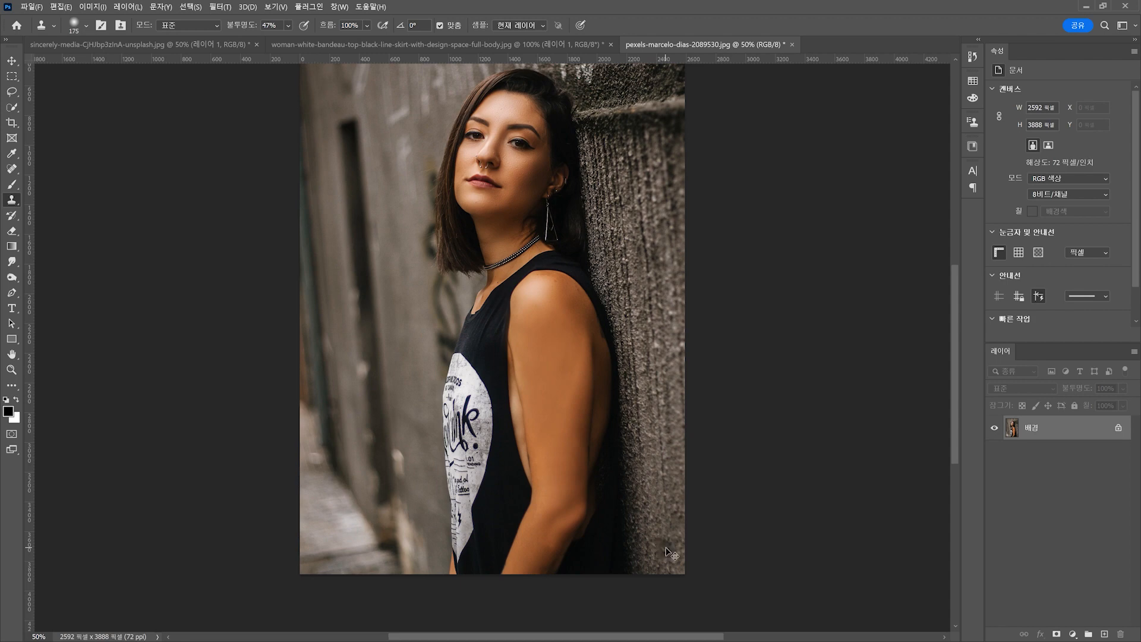
key("ctrl+minus")
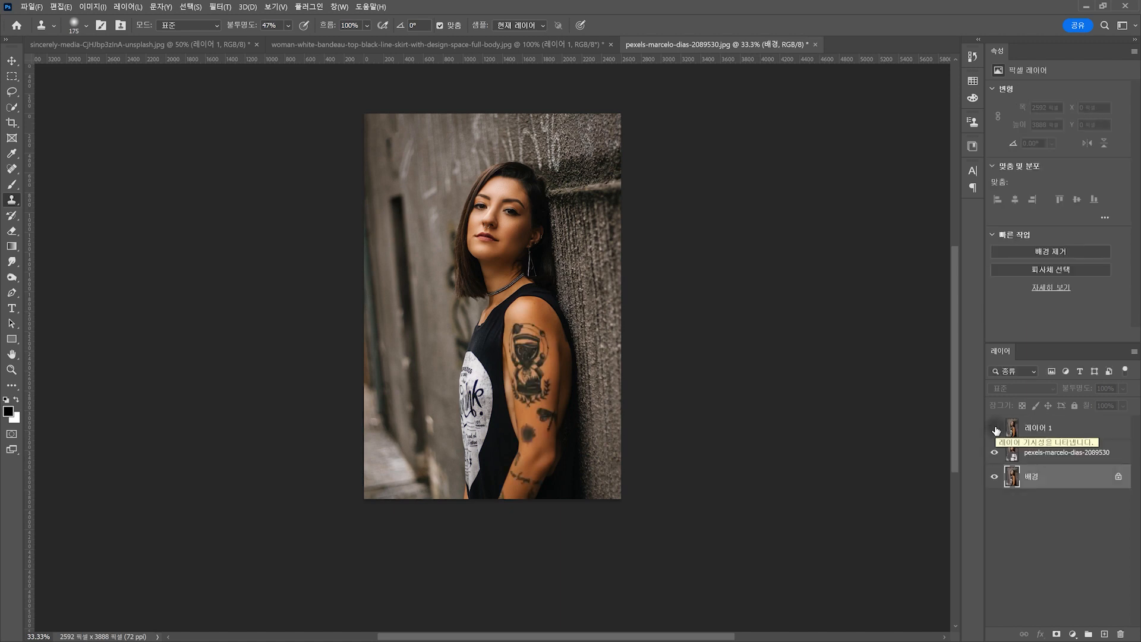
left_click(994, 428)
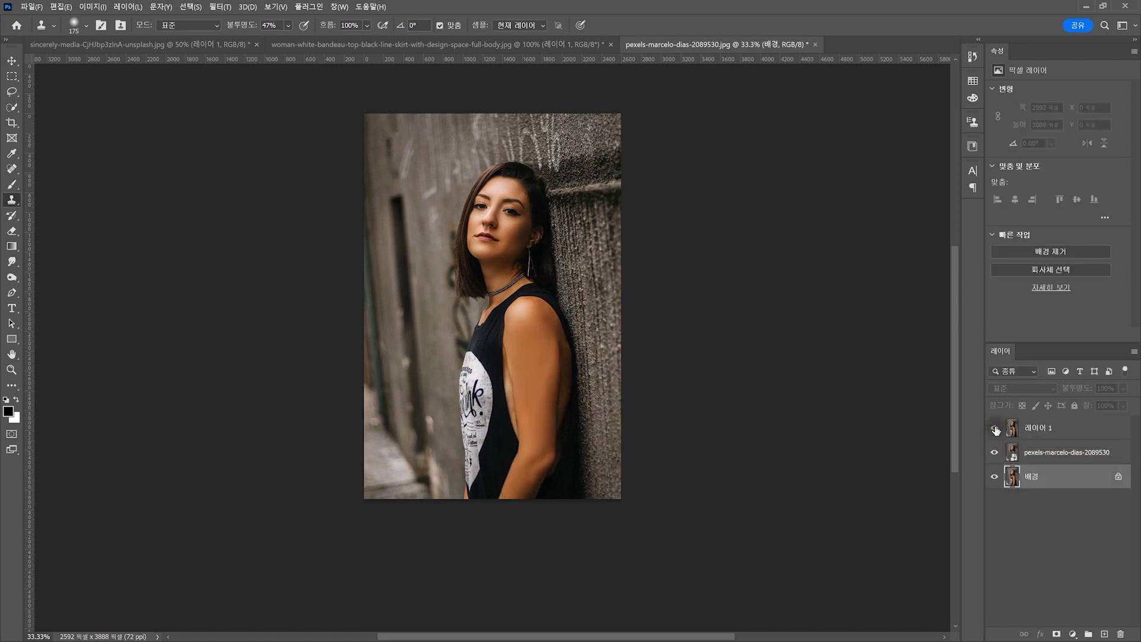